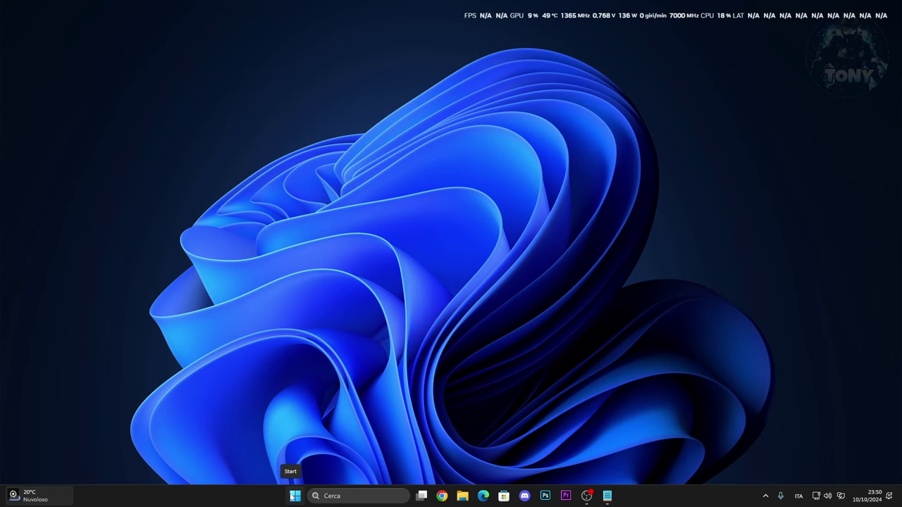
- Open Task Manager on its startup apps page (App di avvio) and maximize the window
right_click(294, 496)
left_click(280, 379)
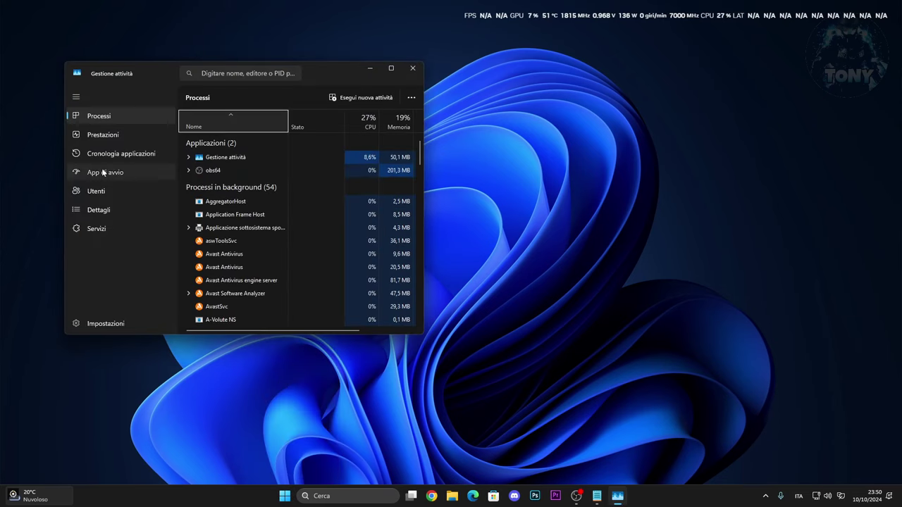
left_click(103, 171)
left_click(390, 68)
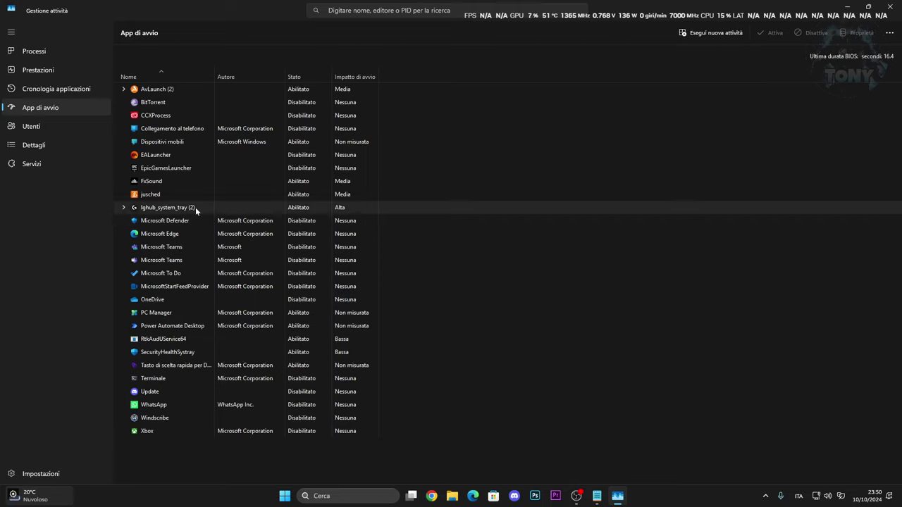
- Disable the Dispositivi mobili startup app and close Task Manager
left_click(198, 156)
right_click(198, 160)
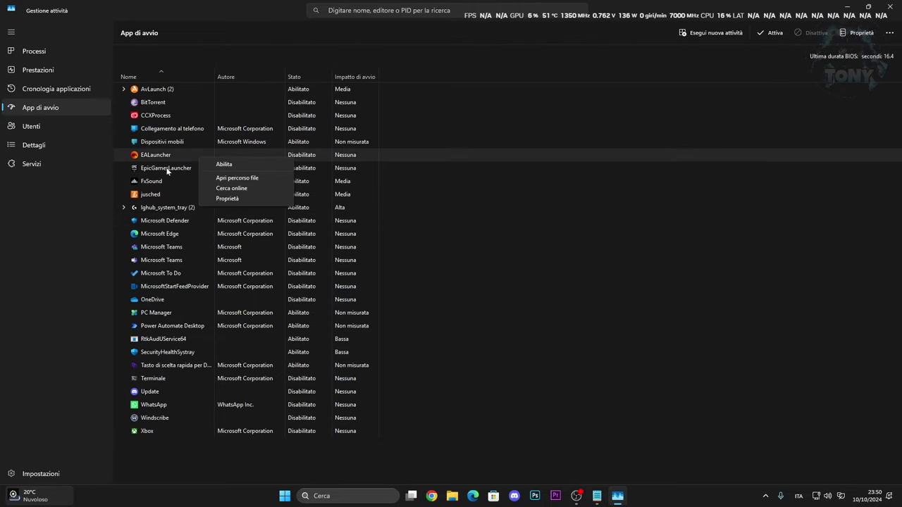
left_click(188, 141)
right_click(188, 139)
left_click(214, 146)
left_click(189, 128)
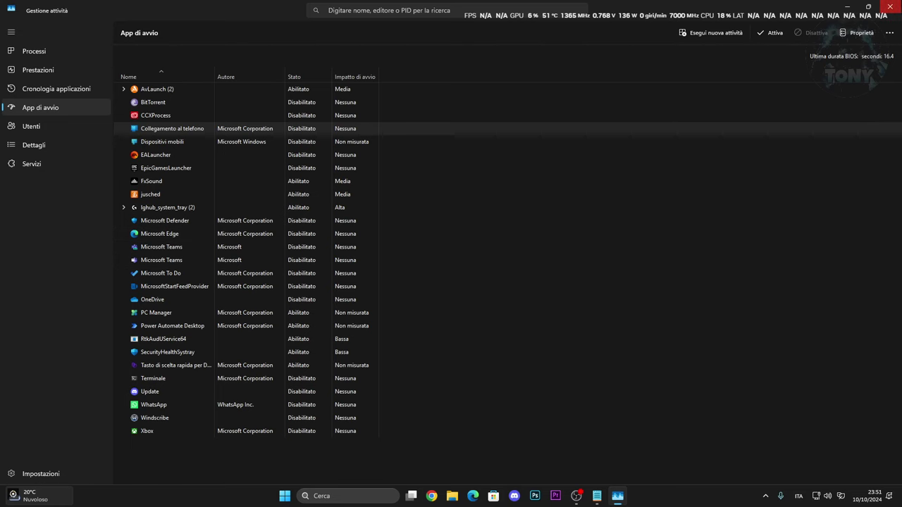
left_click(885, 6)
- Search Windows for "insta" and open the installed apps settings (App installate)
left_click(349, 496)
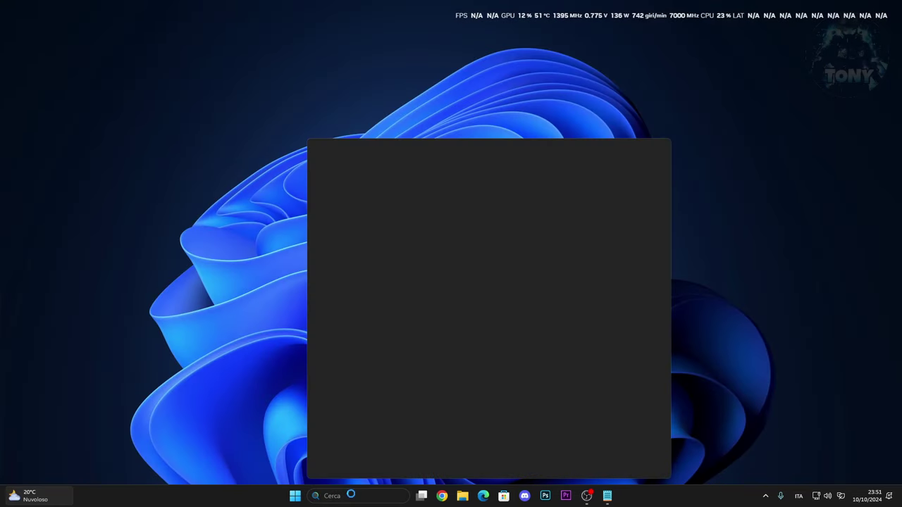
type("insta")
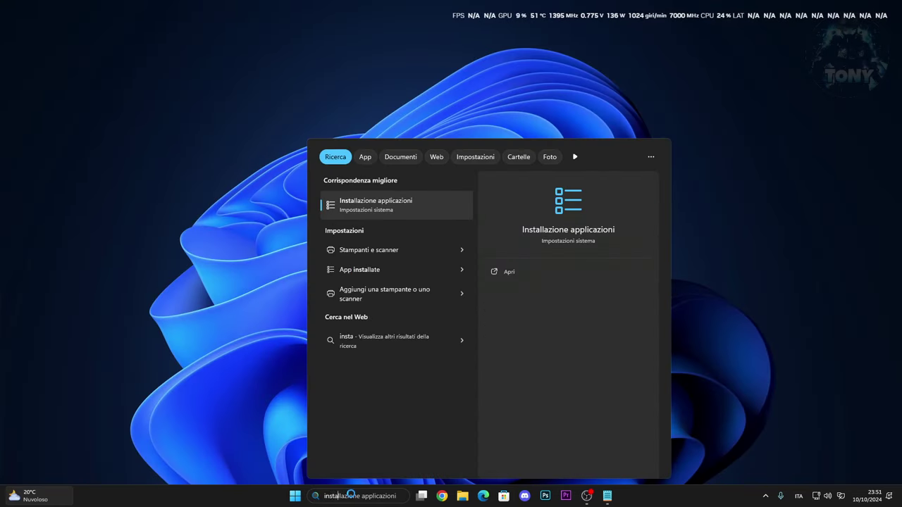
key("Return")
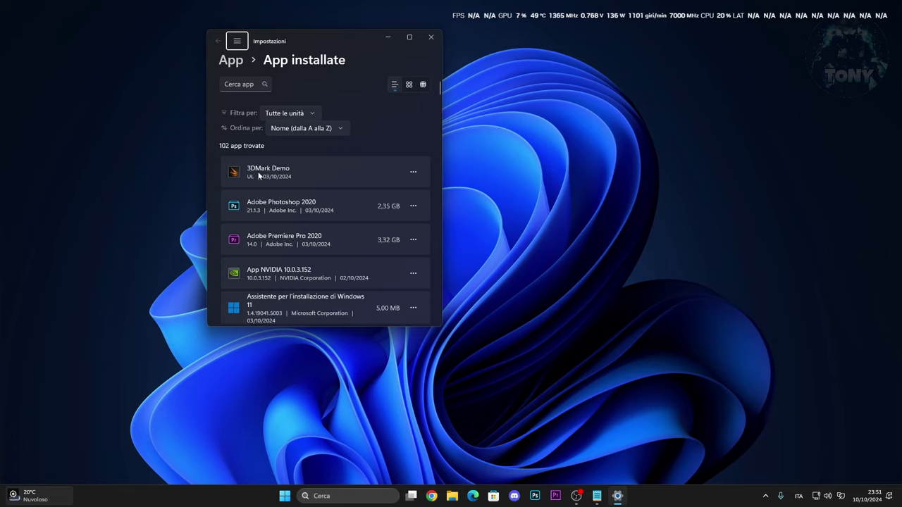
- Try to uninstall 3DMark Demo from the installed apps, and dismiss the Steam offer window
left_click(413, 172)
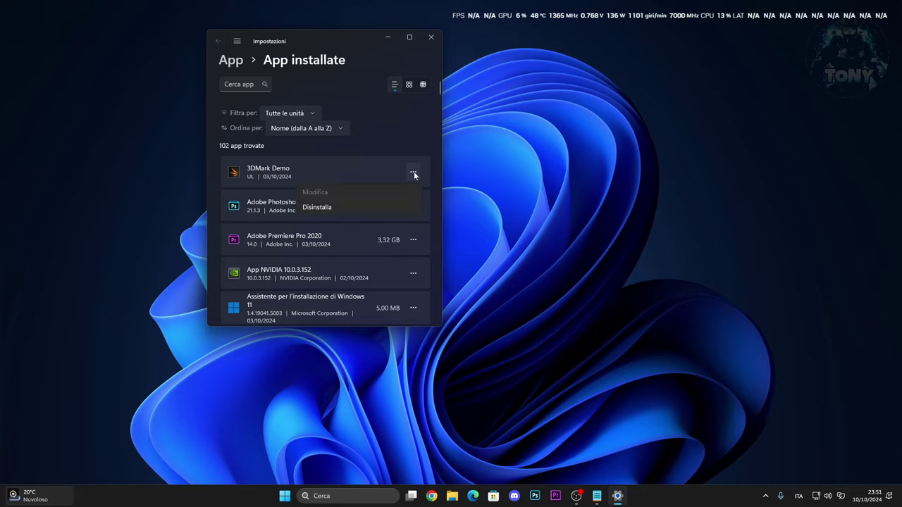
left_click(318, 208)
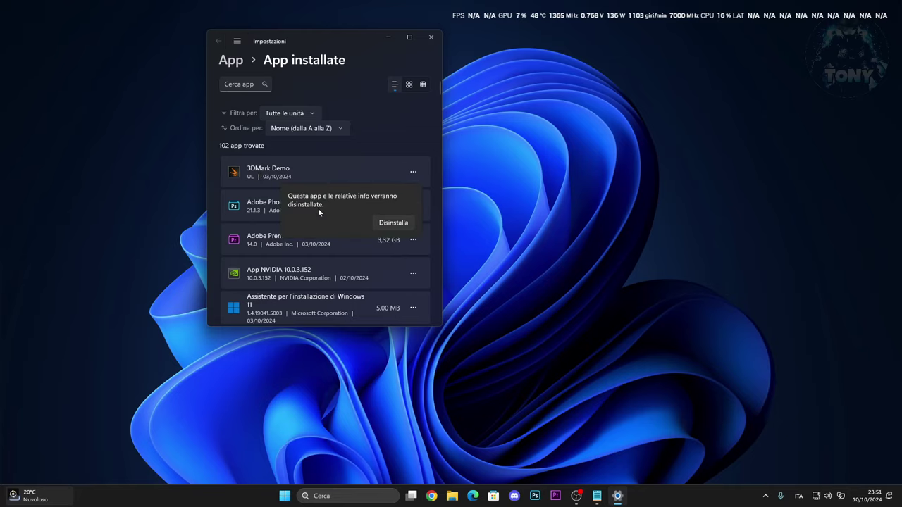
left_click(394, 227)
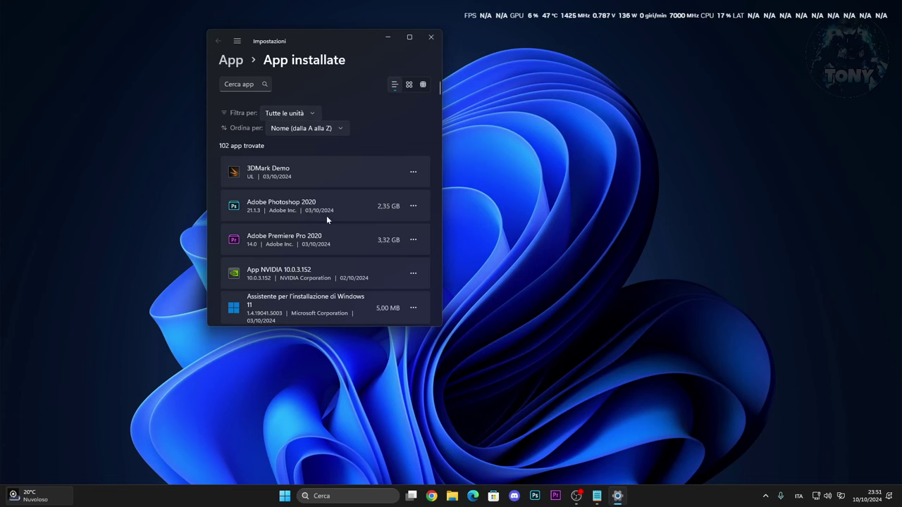
scroll(334, 237, "down", 3)
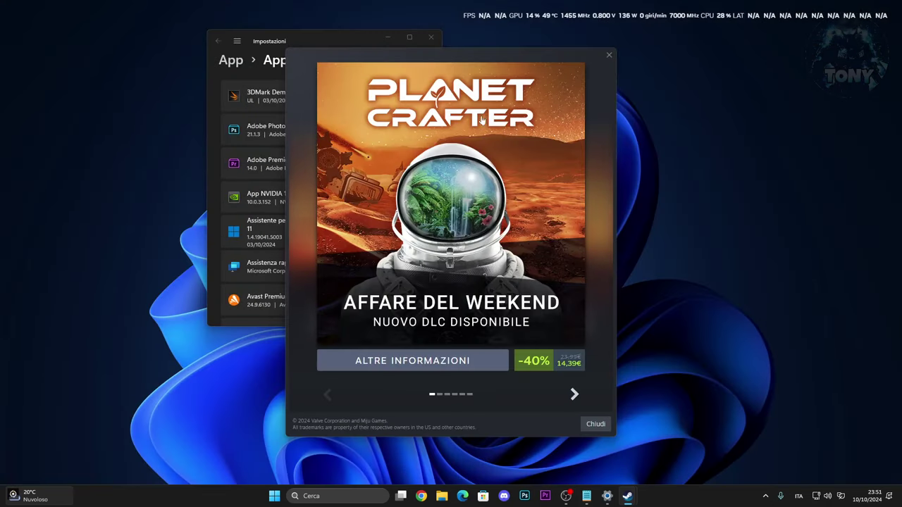
left_click(609, 54)
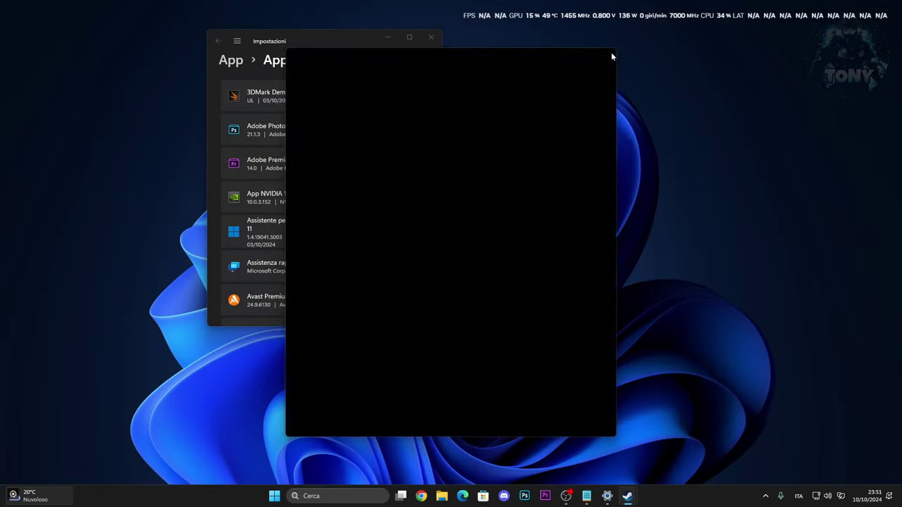
- Uninstall the Avvia app Esperienze app from the installed apps list
scroll(307, 165, "down", 1)
scroll(306, 166, "down", 3)
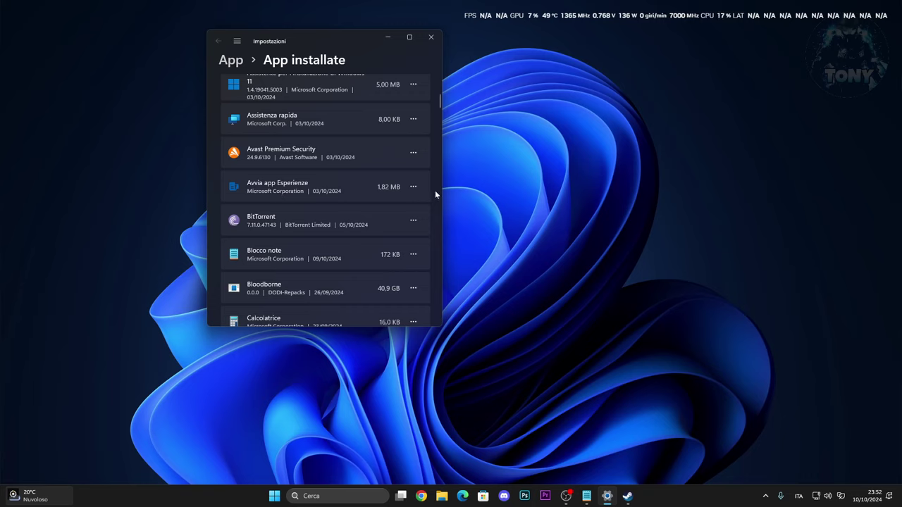
left_click(417, 188)
left_click(322, 236)
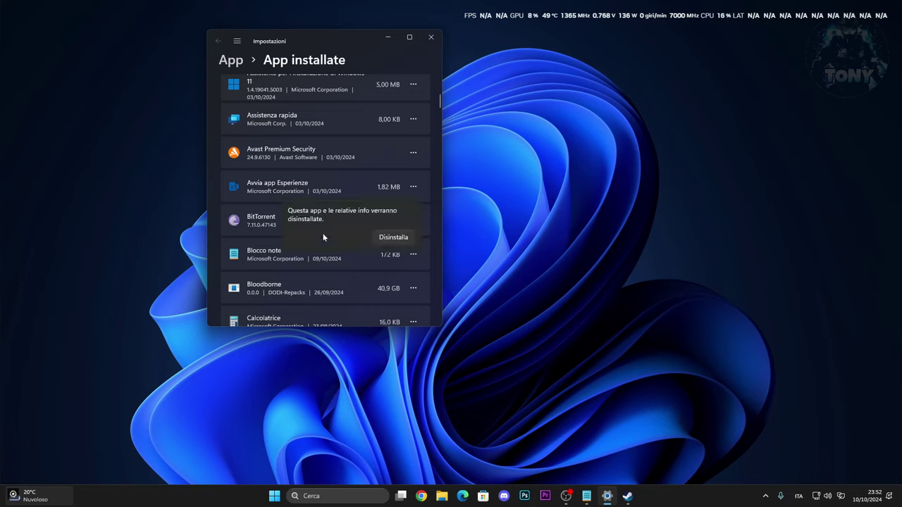
left_click(387, 241)
- Review the rest of the installed apps for unneeded programs, including the Microsoft Visual C++ and NVIDIA entries, and close Settings
scroll(304, 210, "down", 3)
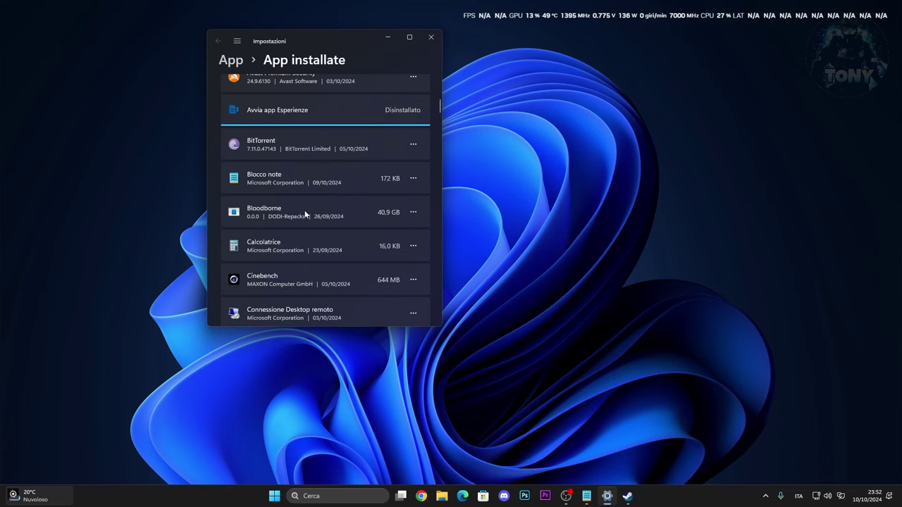
scroll(306, 212, "down", 3)
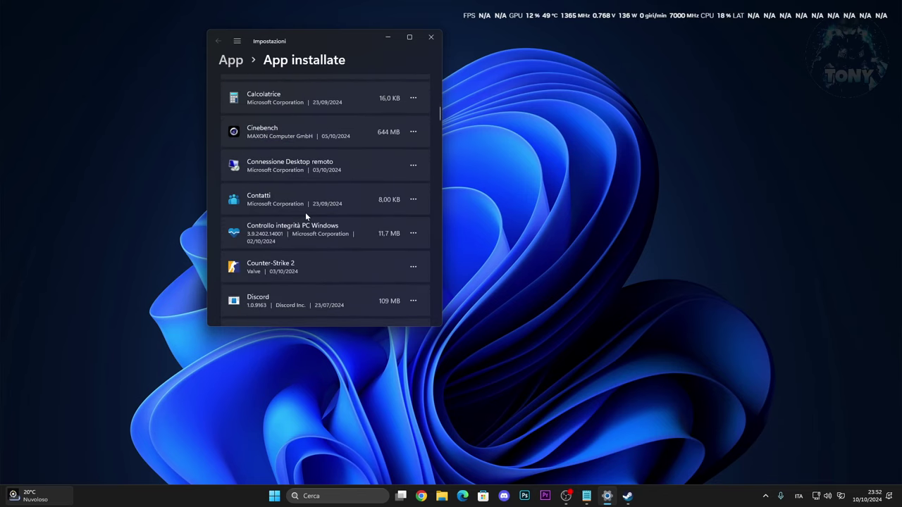
scroll(306, 212, "down", 5)
scroll(284, 189, "down", 2)
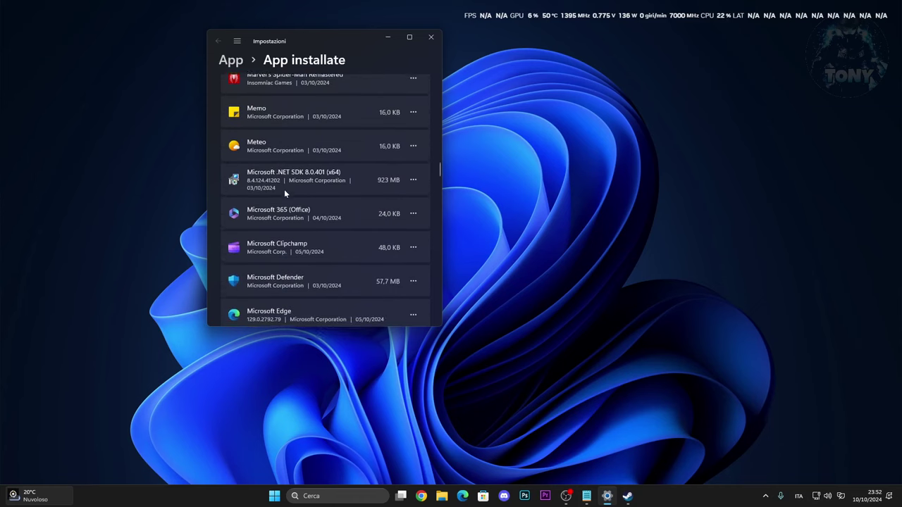
scroll(288, 176, "down", 1)
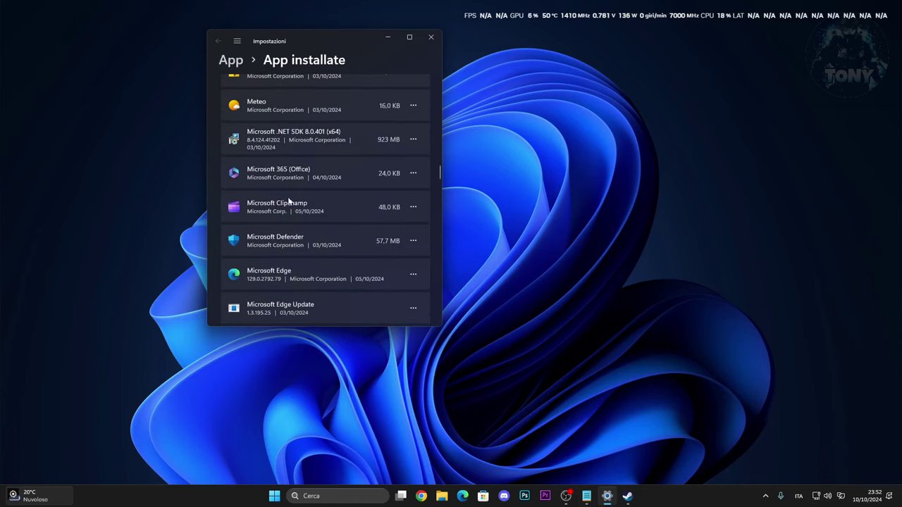
scroll(288, 201, "down", 10)
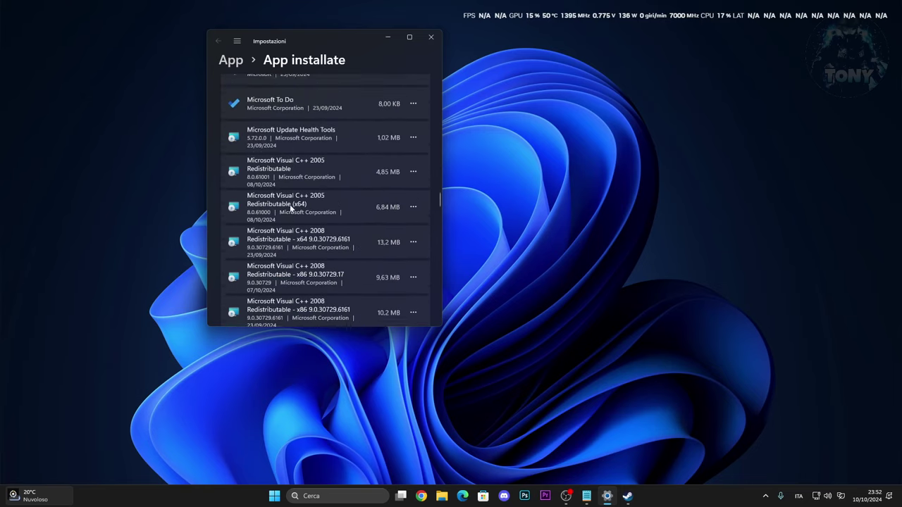
scroll(290, 204, "down", 12)
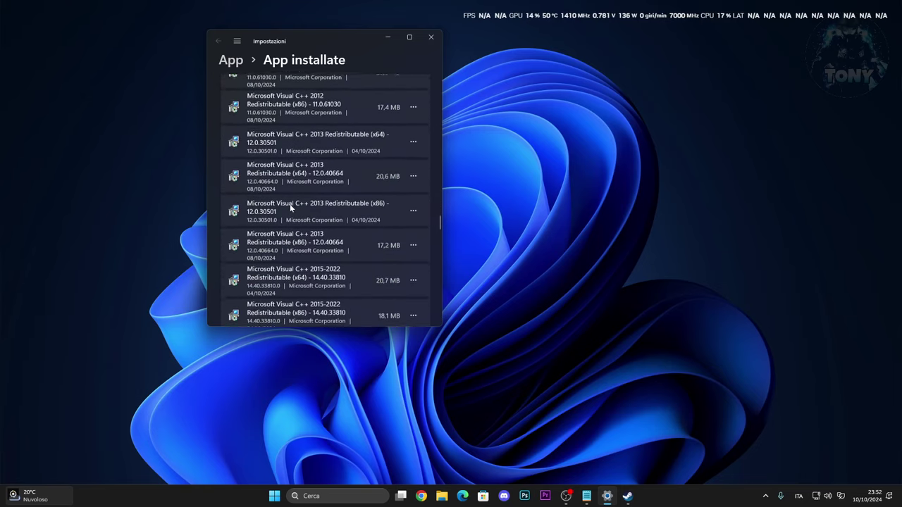
scroll(289, 203, "up", 12)
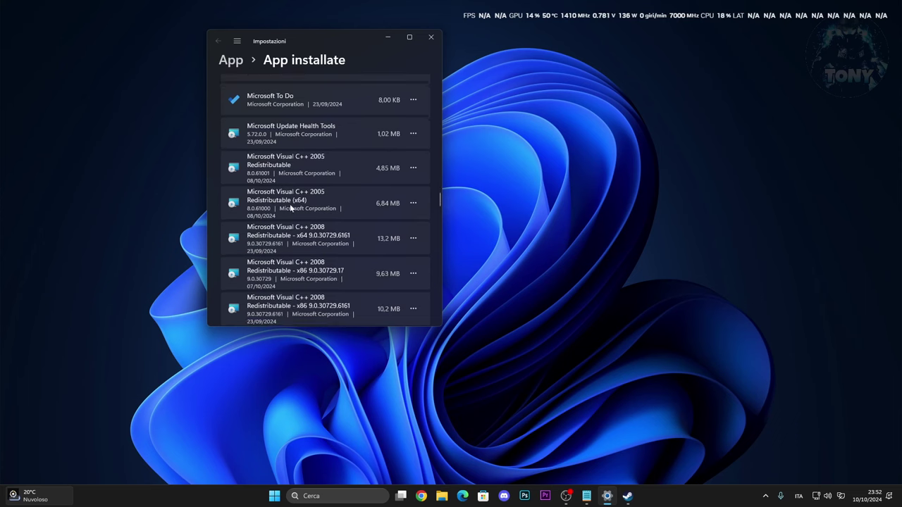
scroll(290, 205, "down", 5)
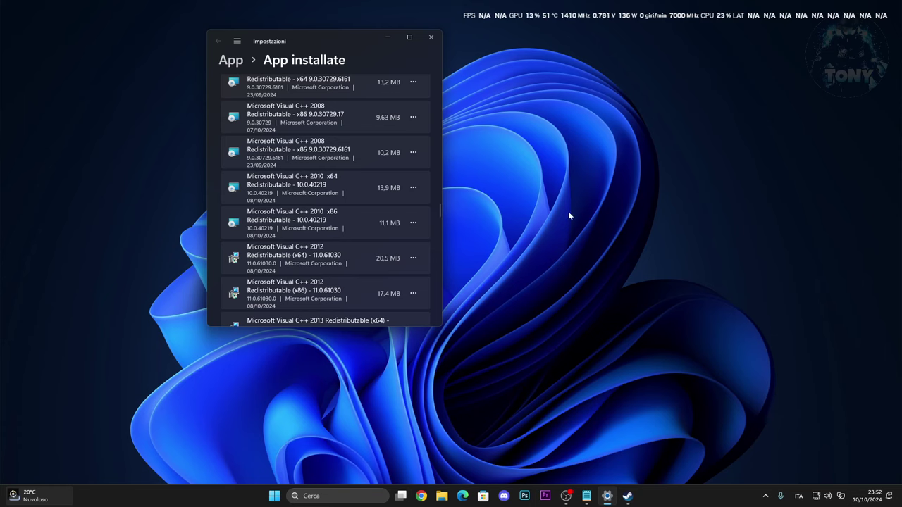
scroll(297, 215, "down", 5)
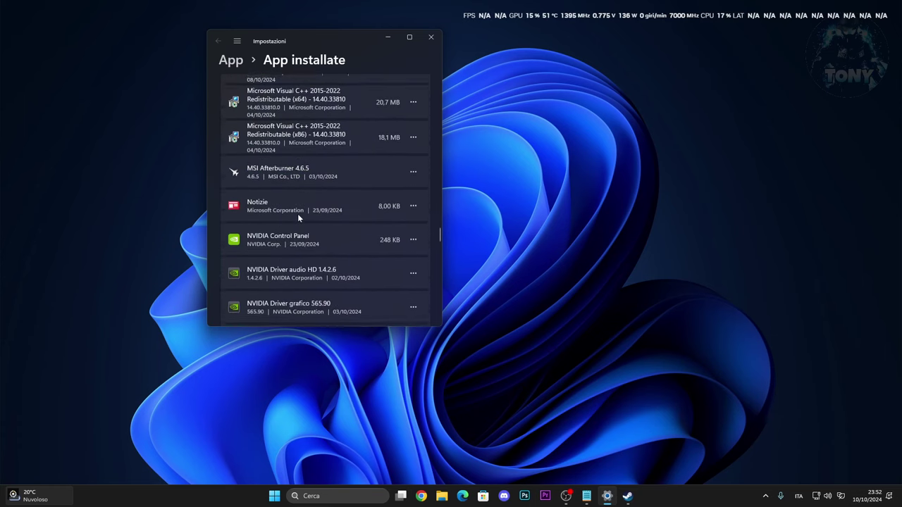
scroll(298, 215, "down", 7)
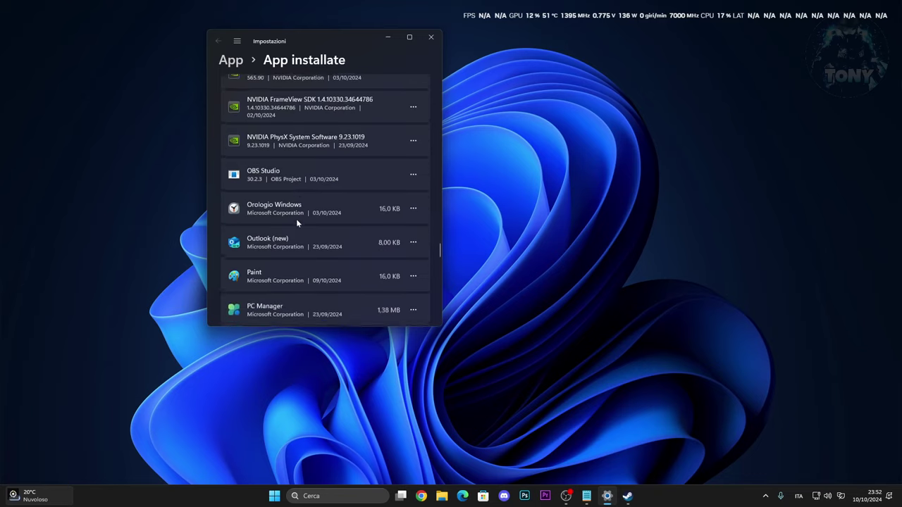
scroll(296, 219, "down", 8)
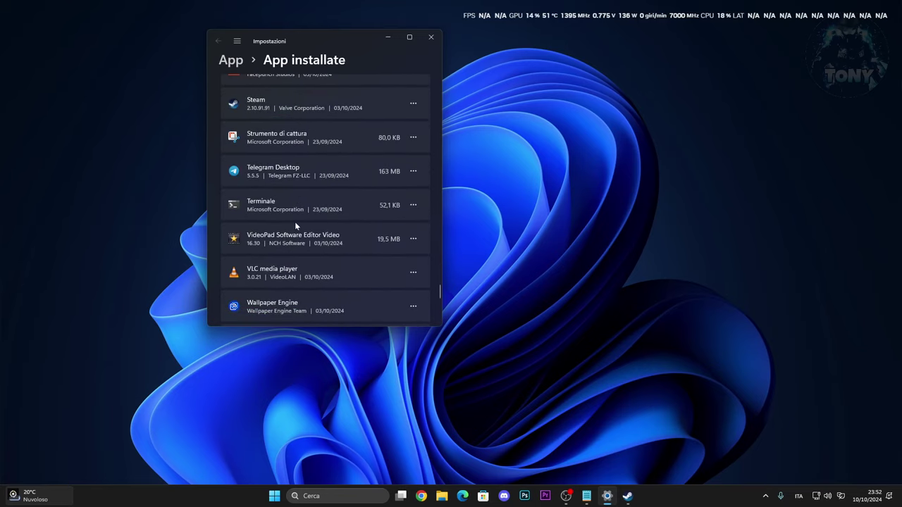
scroll(295, 221, "down", 8)
left_click(430, 36)
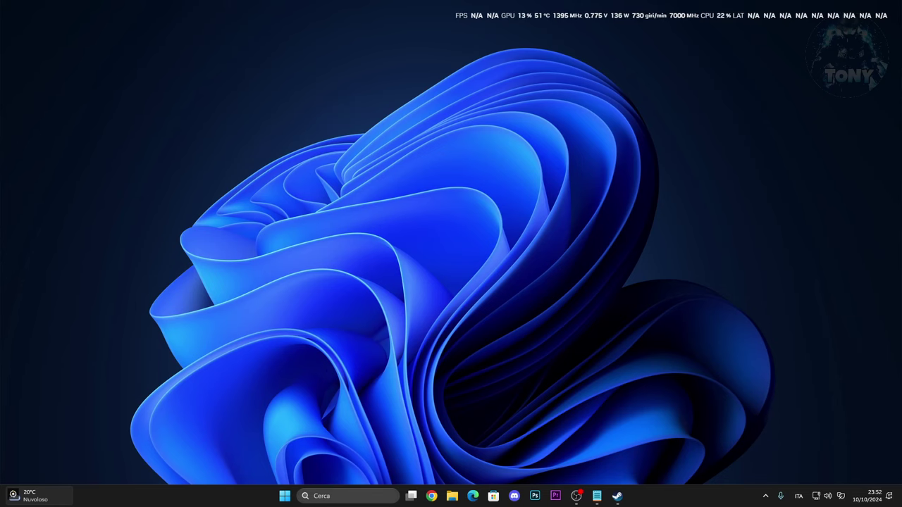
- Search Windows for "windows", open Windows Update and check for available updates
left_click(342, 495)
type("windows")
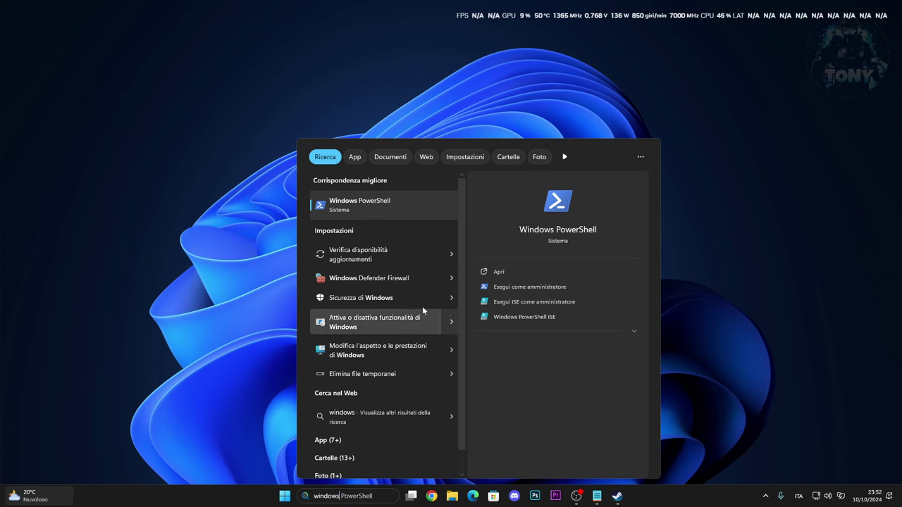
left_click(386, 256)
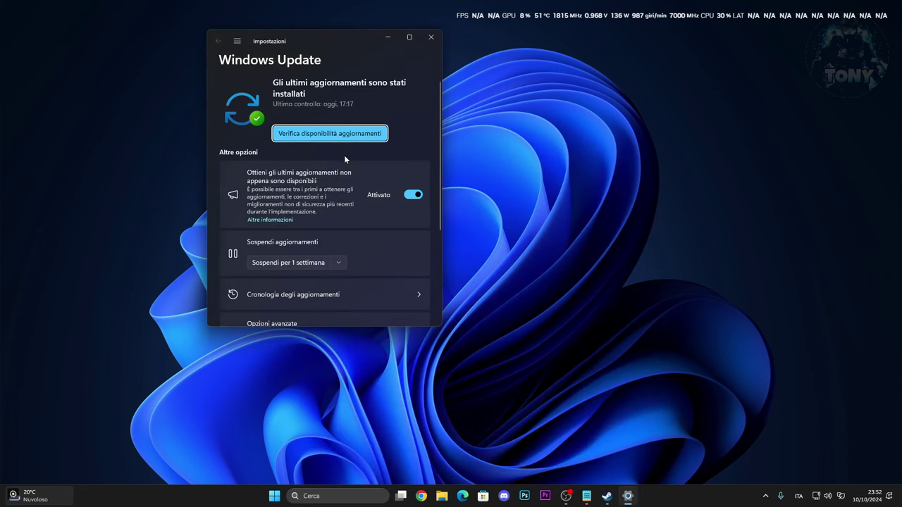
left_click(324, 128)
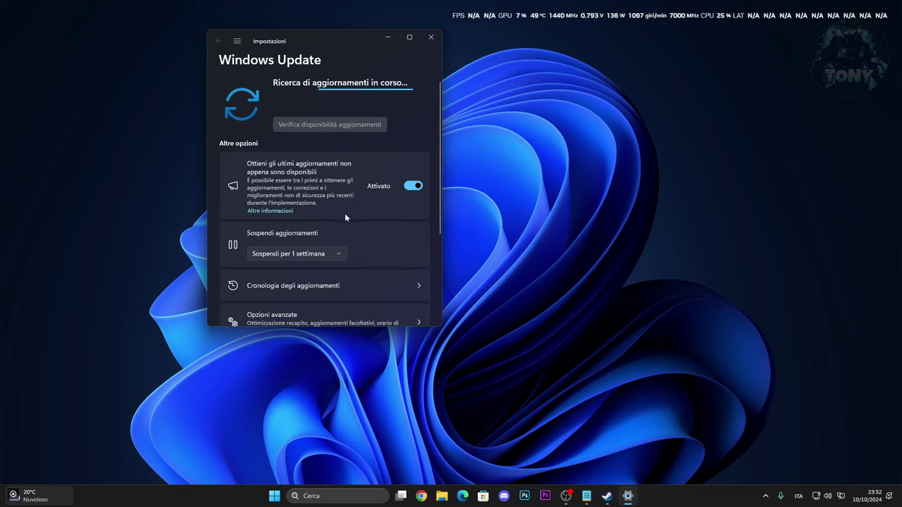
- View the Windows Update history (Cronologia degli aggiornamenti) and close Settings
scroll(327, 244, "down", 1)
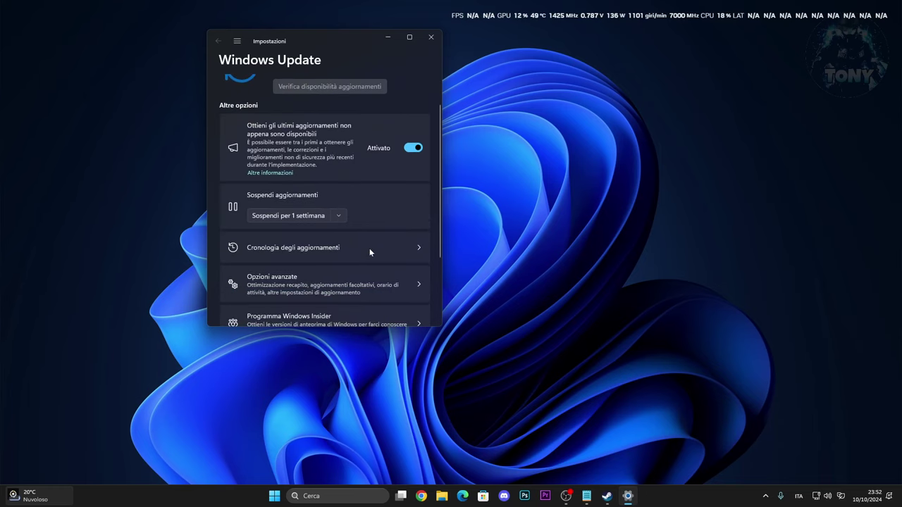
left_click(328, 256)
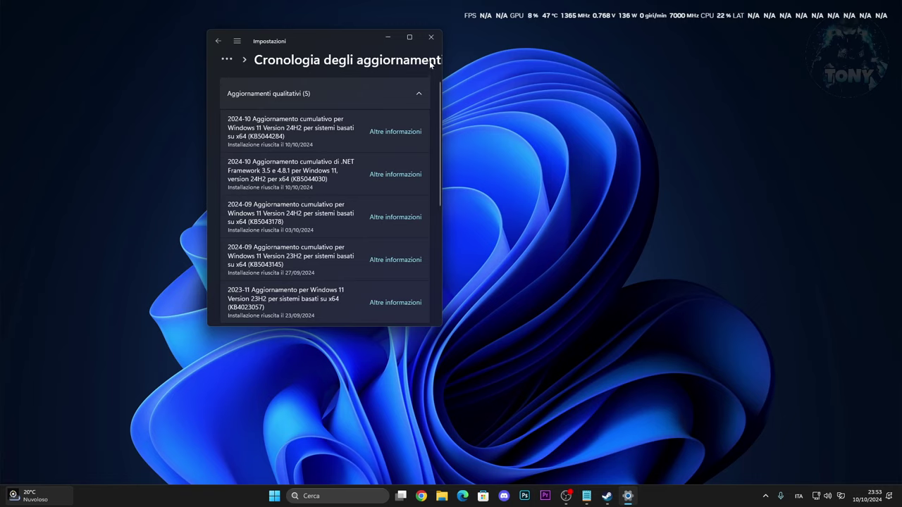
left_click(431, 36)
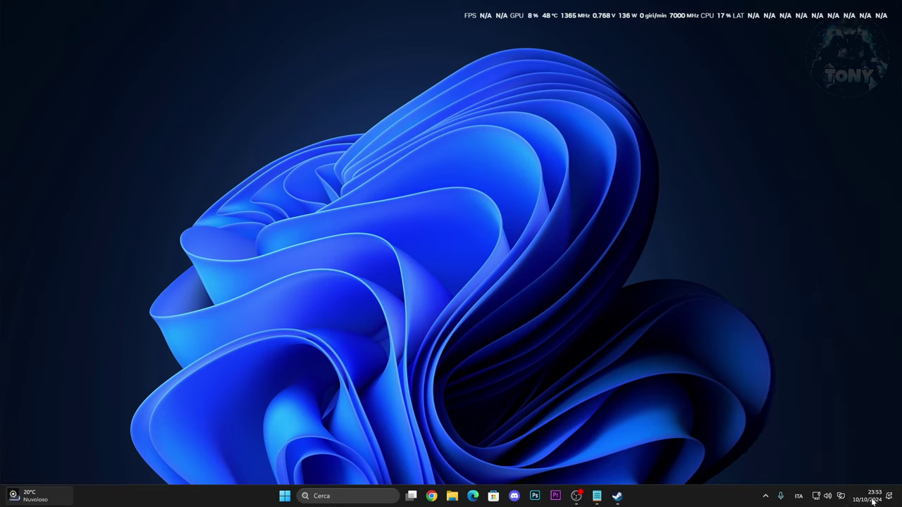
- Toggle Risparmio energia off and back on in the quick settings, and open its settings page
left_click(816, 496)
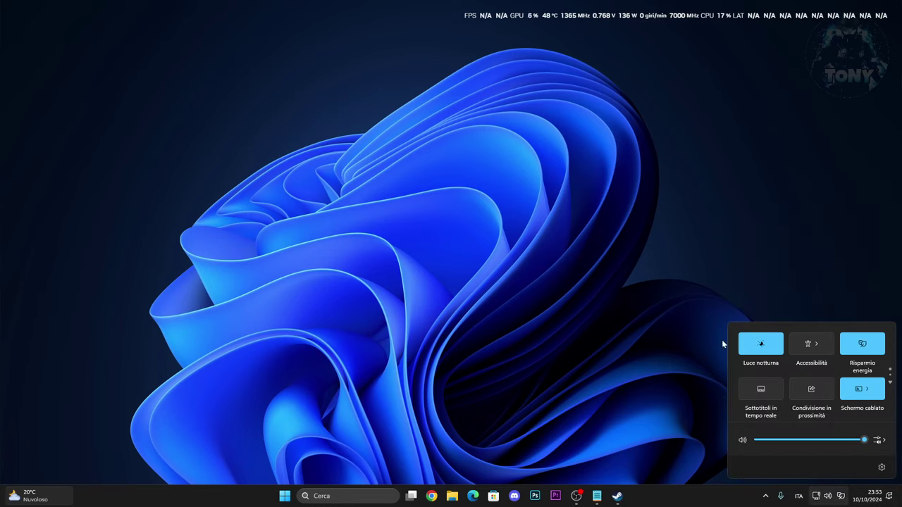
left_click(864, 343)
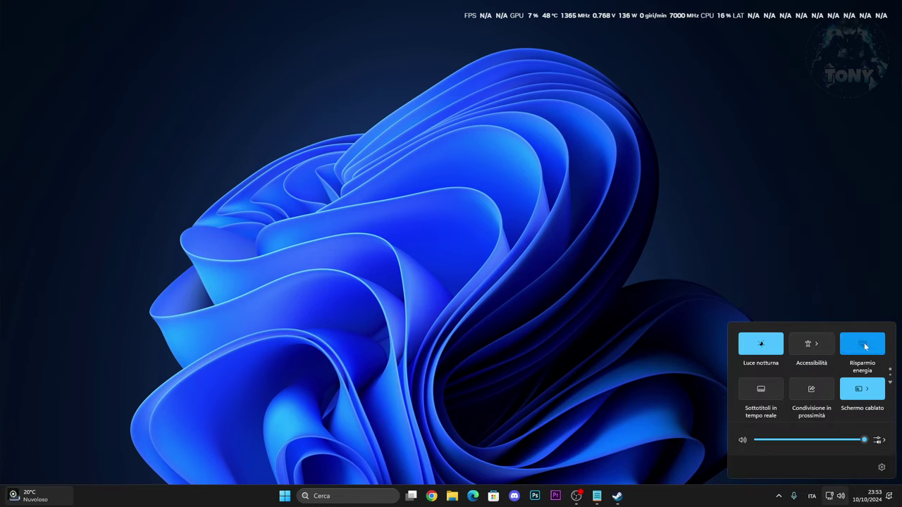
right_click(864, 343)
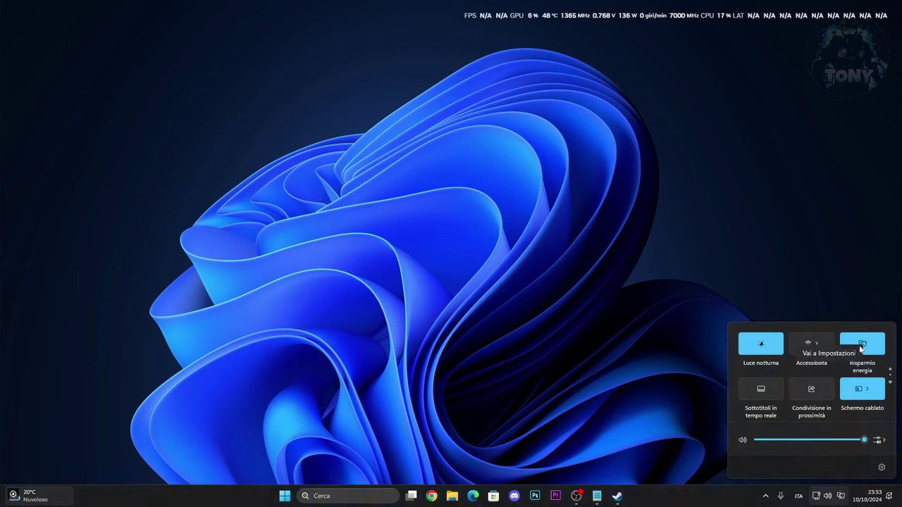
left_click(830, 351)
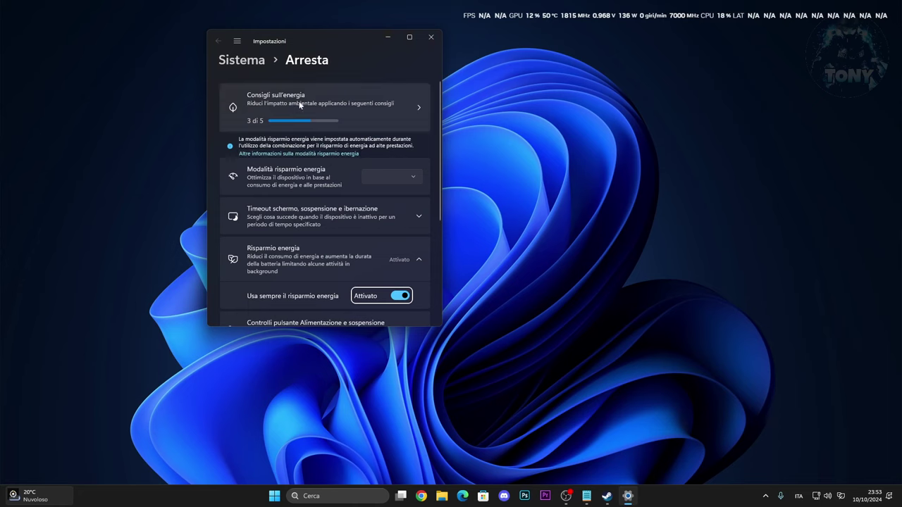
- Review the energy recommendations under Consigli sull'energia, including the sleep and screen timeouts, and close Settings
left_click(413, 103)
scroll(335, 194, "down", 1)
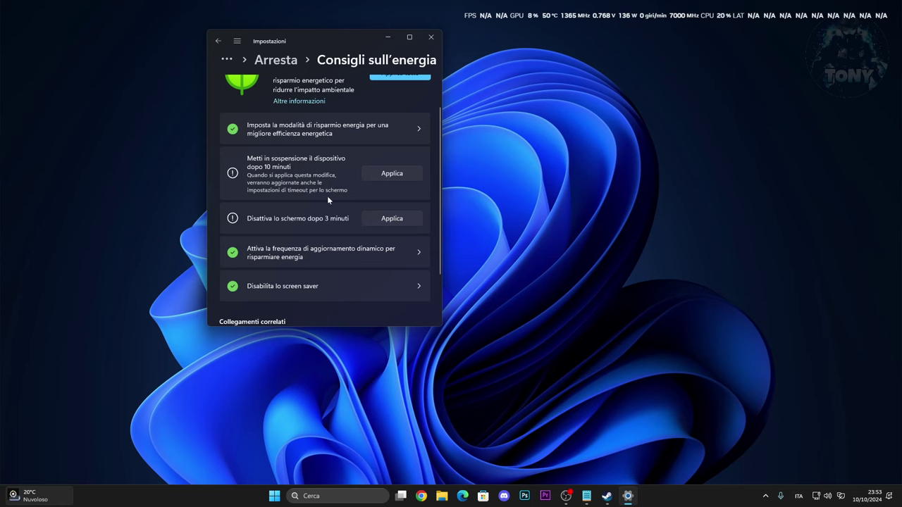
scroll(329, 201, "up", 1)
scroll(330, 218, "down", 1)
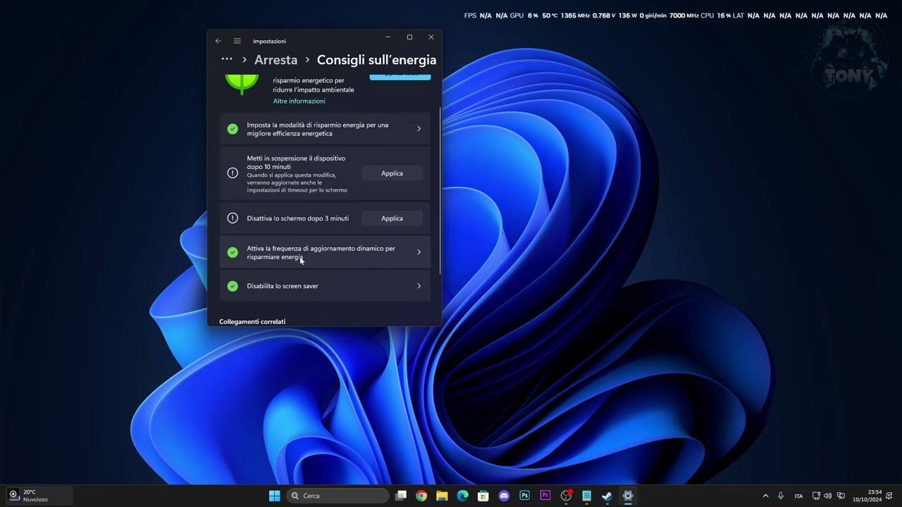
scroll(300, 257, "up", 1)
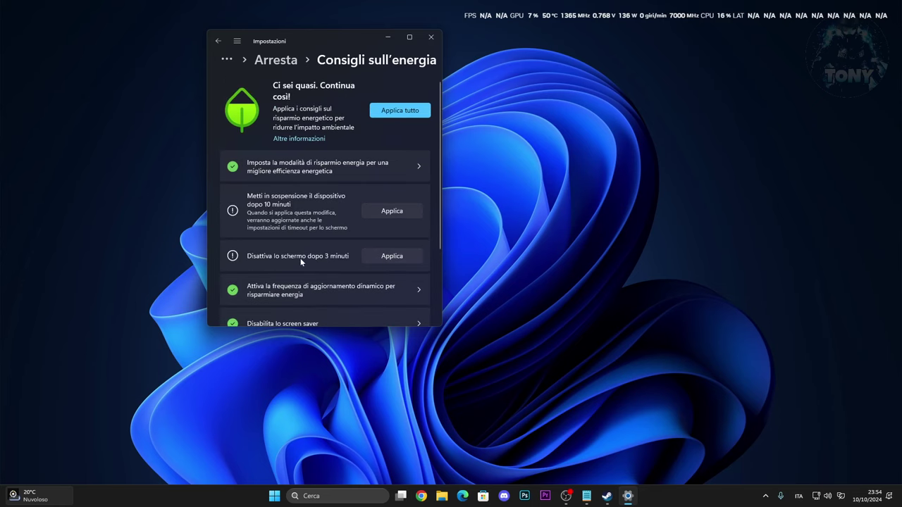
left_click(426, 43)
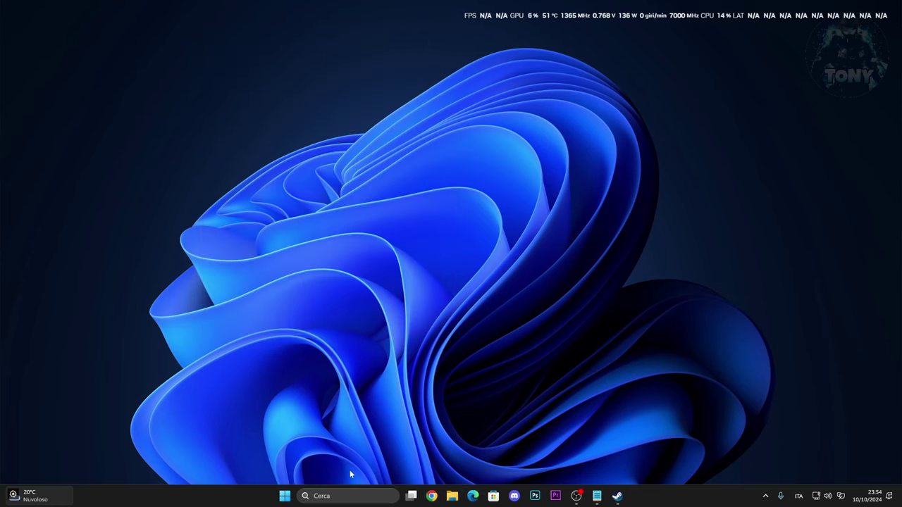
- Open the advanced power options from the recent Windows searches, choose the Prestazioni elevate plan, confirm and close the power plan window
left_click(347, 495)
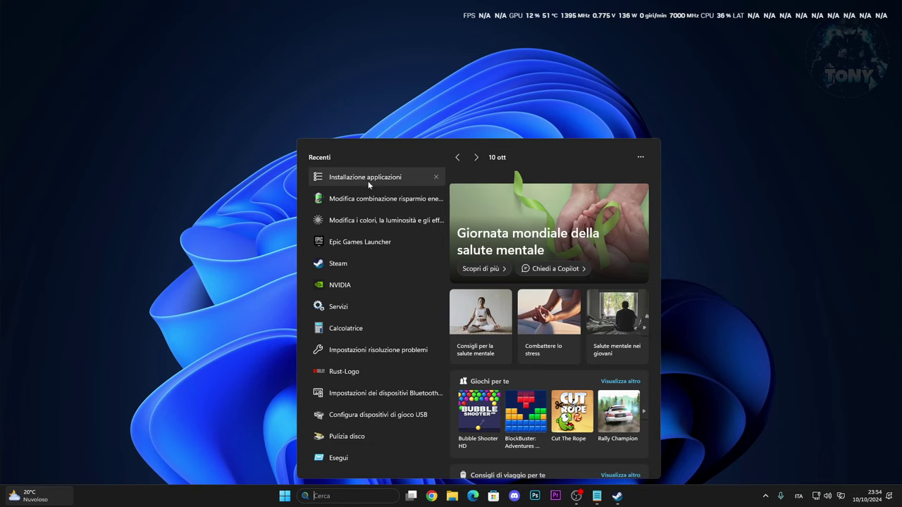
left_click(354, 198)
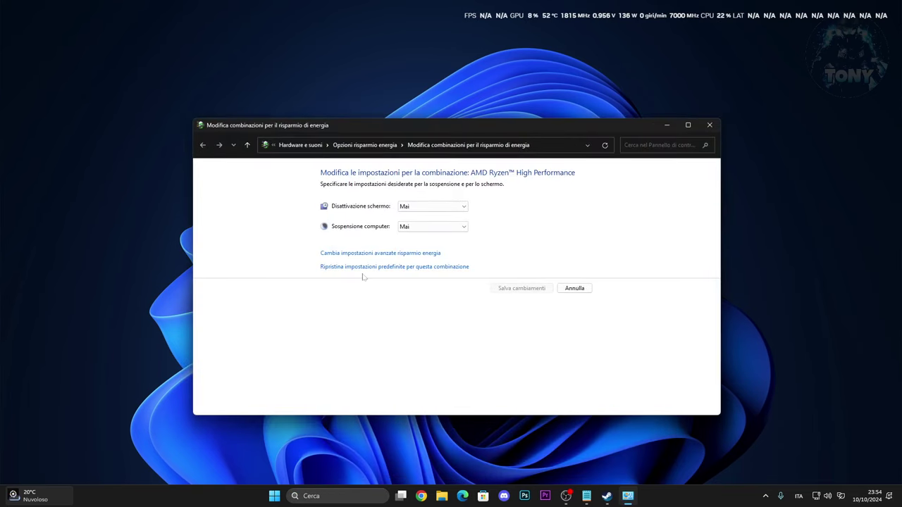
left_click(354, 255)
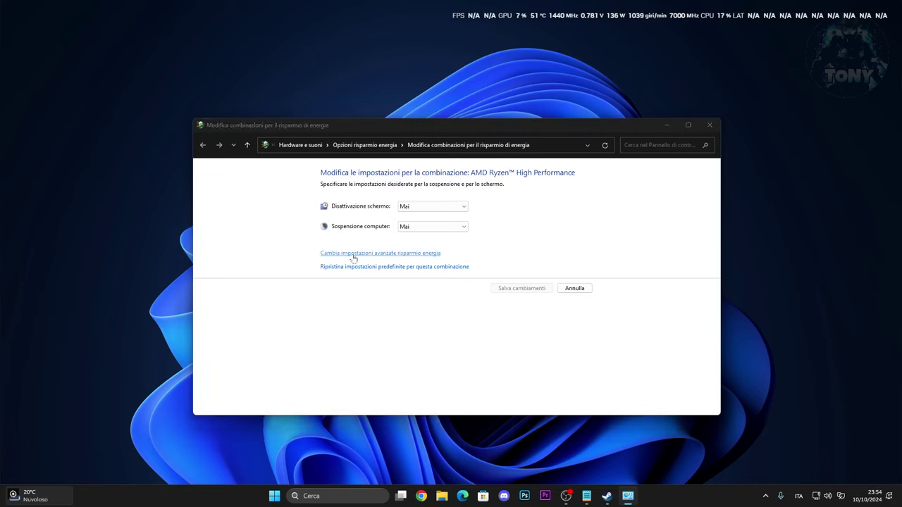
left_click_drag(108, 22, 434, 81)
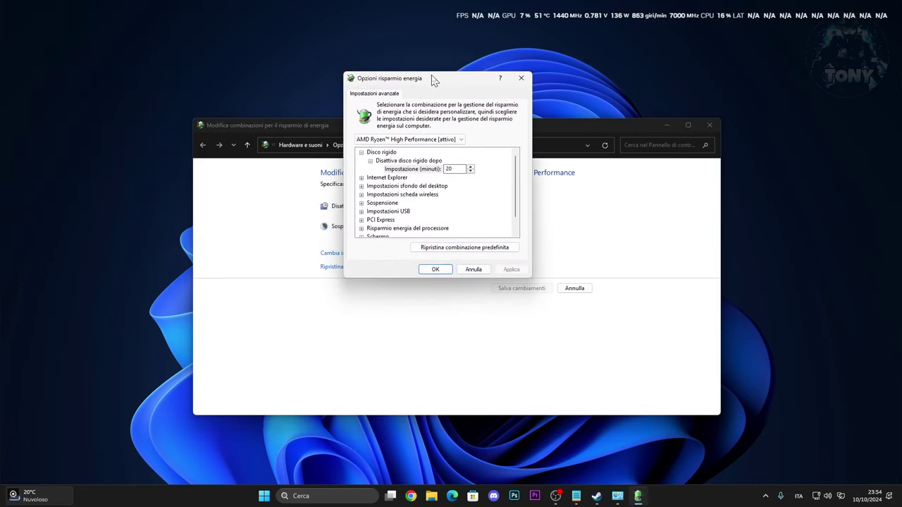
left_click(377, 139)
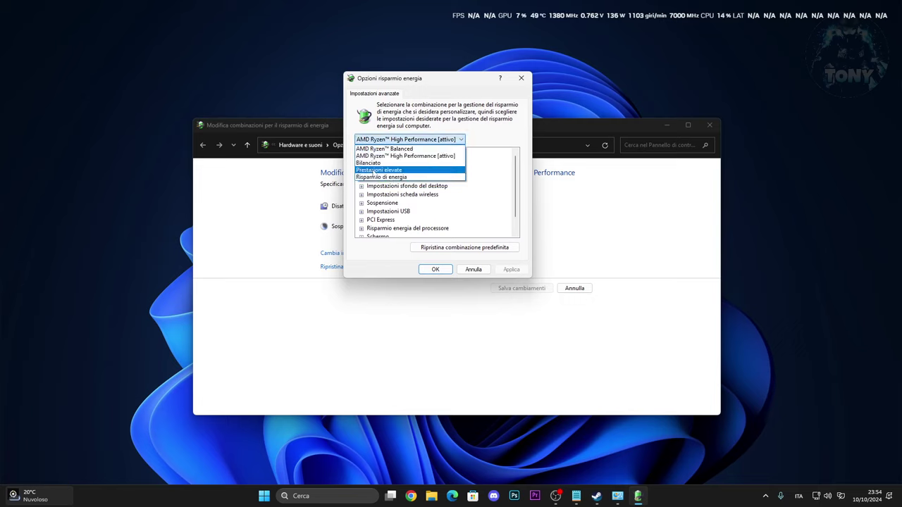
left_click(374, 171)
left_click(430, 270)
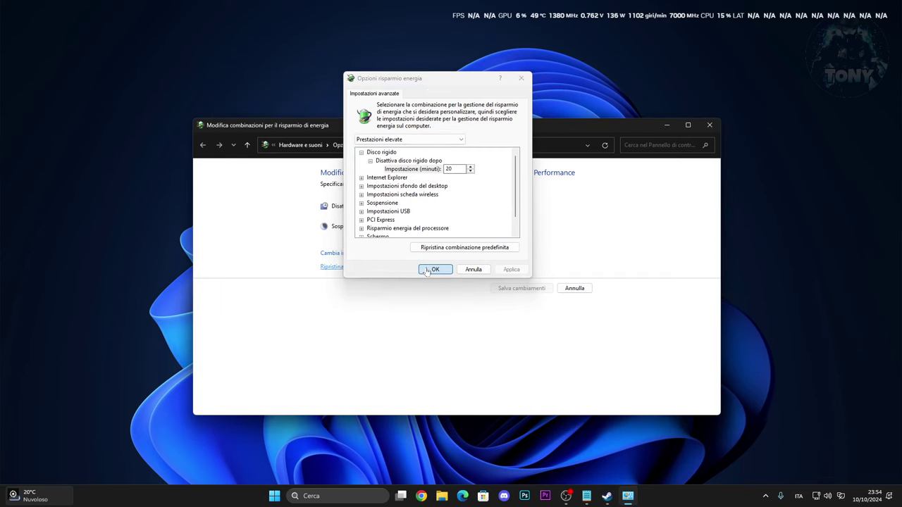
left_click(710, 125)
- Search Windows for "visu", open the advanced system settings and set the visual effects to Regola in modo da ottenere le prestazioni migliori
key("super+s")
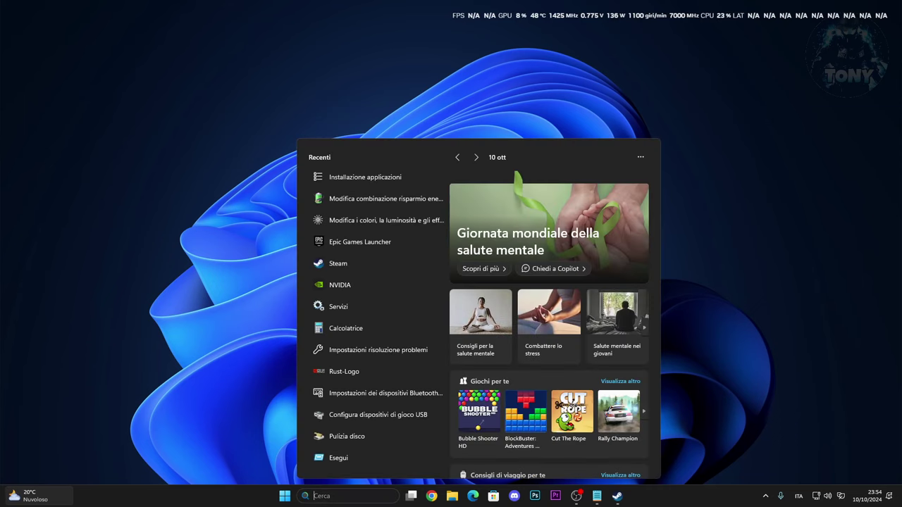
type("visu")
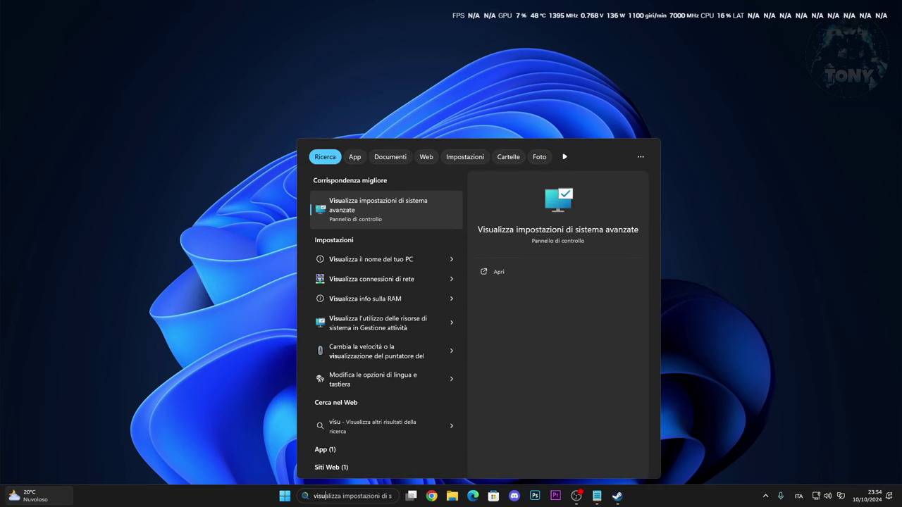
key("Return")
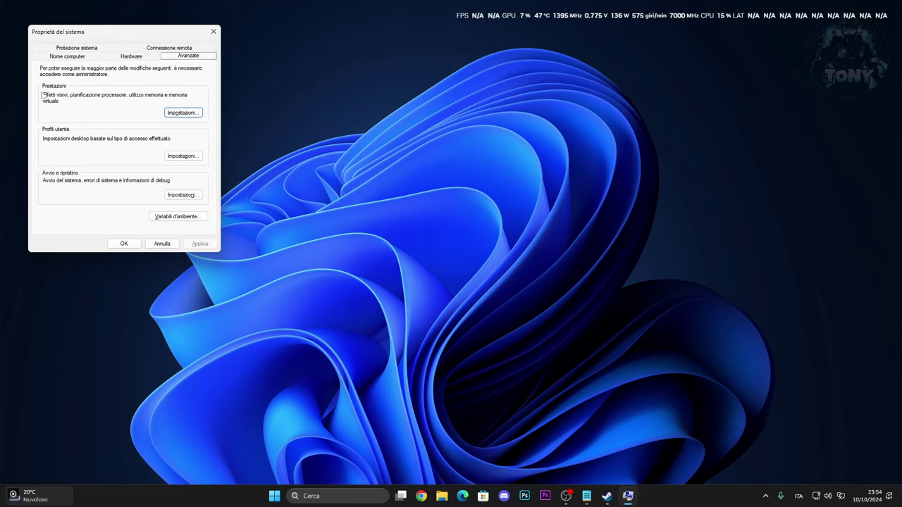
left_click(183, 114)
left_click_drag(134, 76, 378, 71)
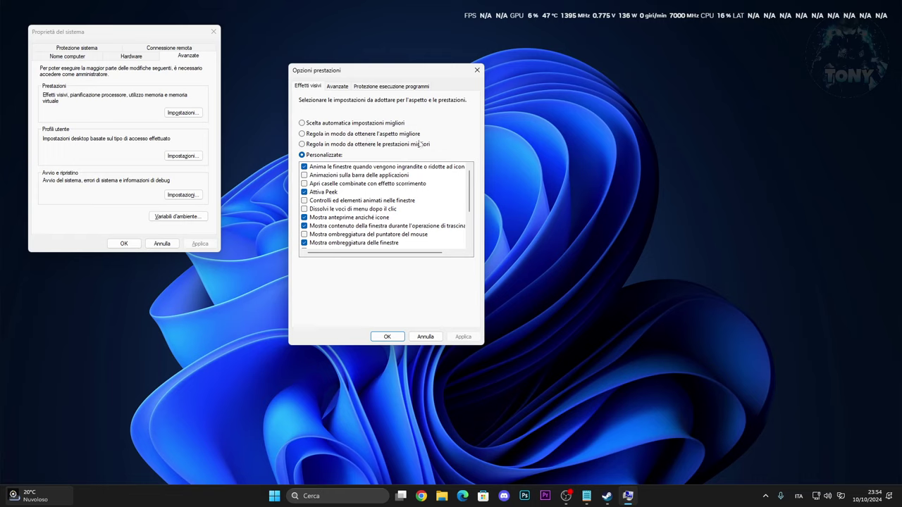
left_click(303, 144)
left_click(462, 337)
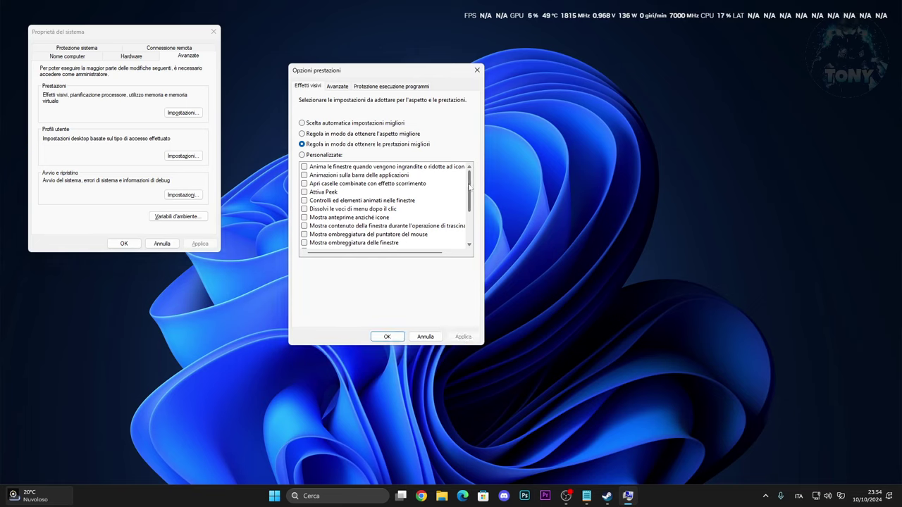
- Enable only window contents while dragging, shadows for desktop icon labels and smoothed font edges in the visual effects, and apply them
left_click_drag(469, 188, 469, 199)
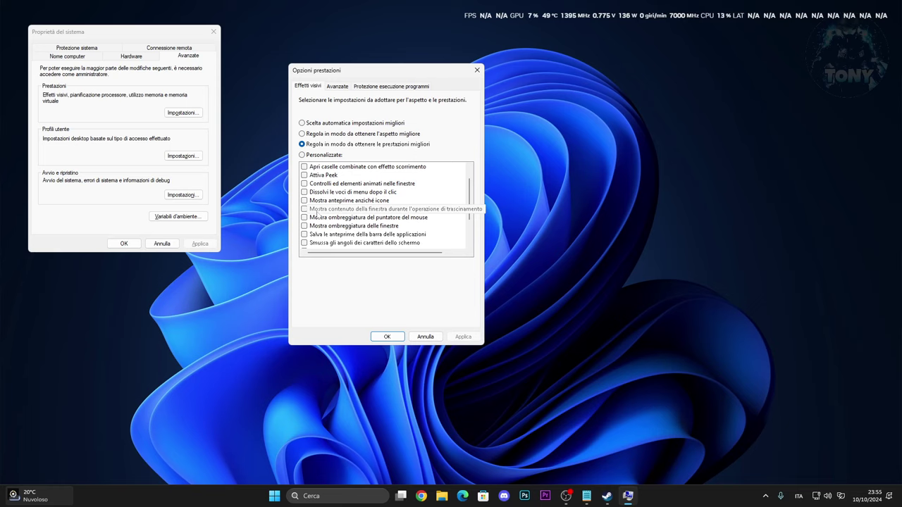
left_click(305, 209)
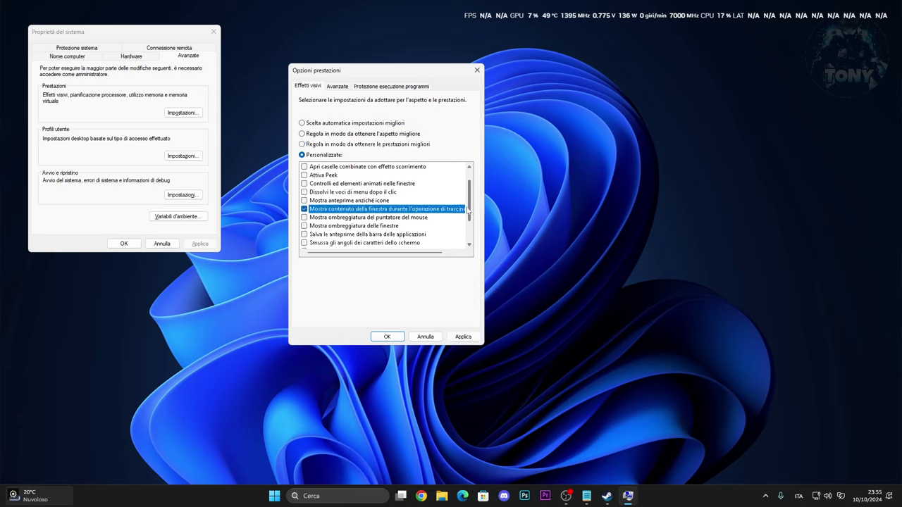
left_click_drag(468, 212, 466, 229)
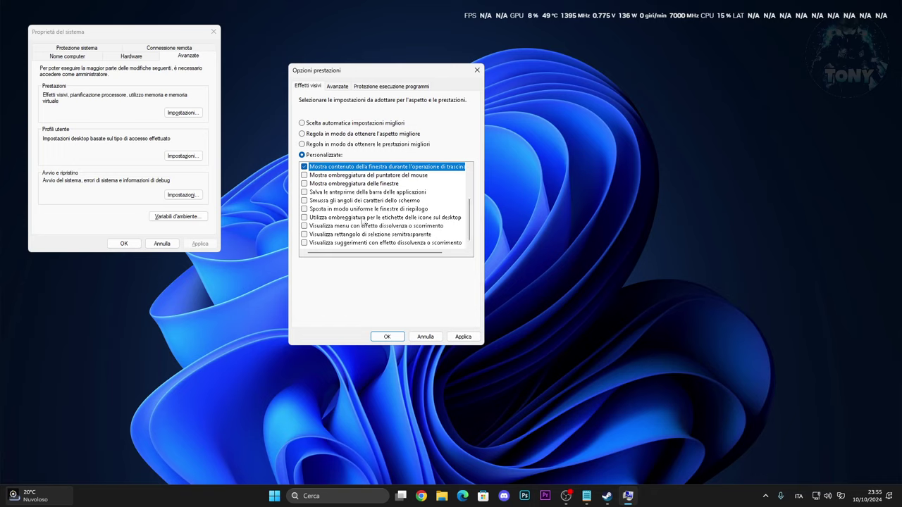
left_click(305, 218)
left_click(463, 336)
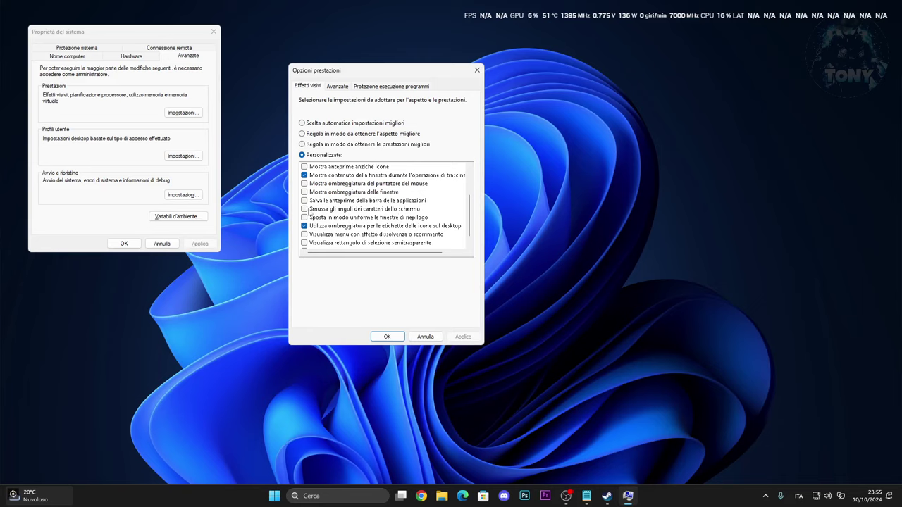
left_click(305, 209)
left_click(464, 337)
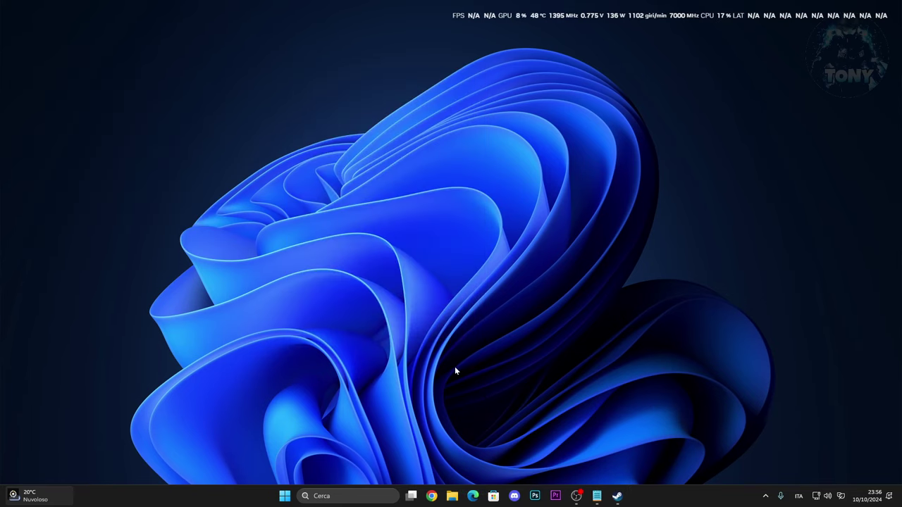
- Open File Explorer and show the drives in Questo PC
left_click(451, 496)
left_click(769, 60)
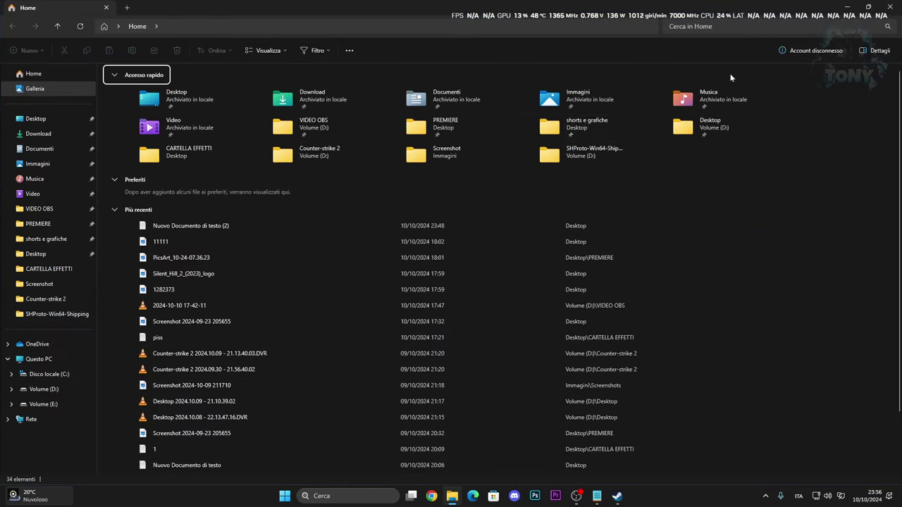
left_click(74, 359)
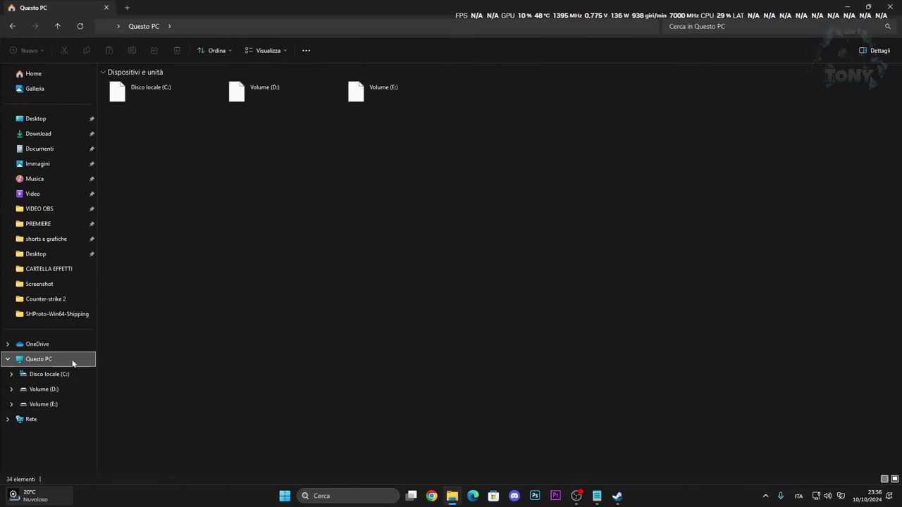
double_click(163, 95)
left_click(12, 26)
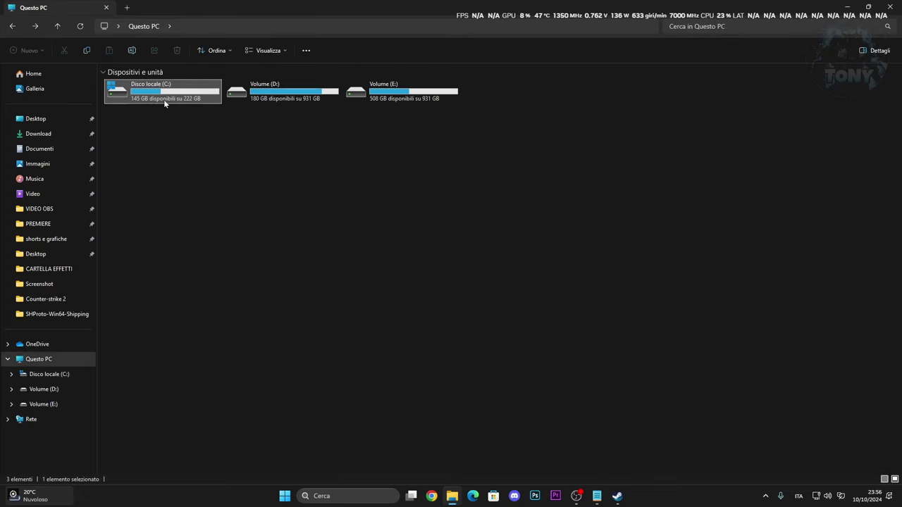
- Open the properties of Disco locale (C:) and show its drive tools (Strumenti)
right_click(163, 100)
left_click(194, 267)
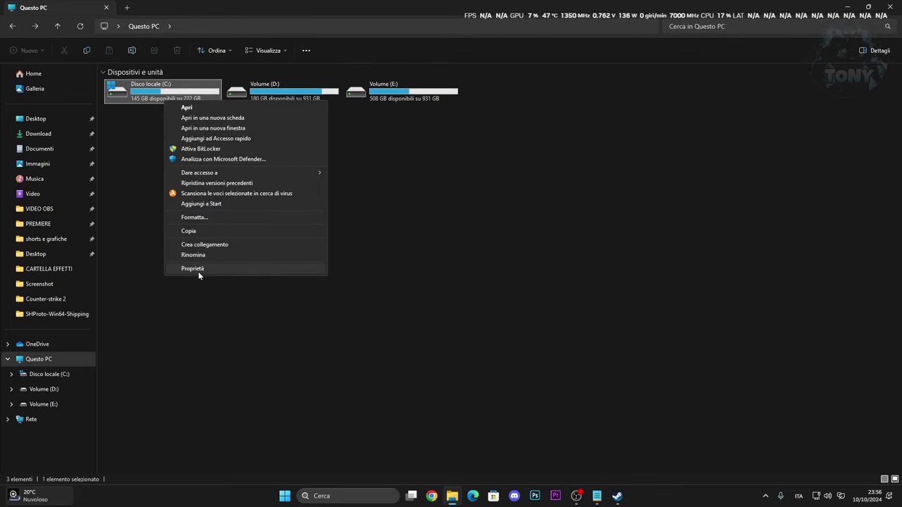
left_click(198, 271)
left_click_drag(252, 111, 434, 140)
left_click(412, 160)
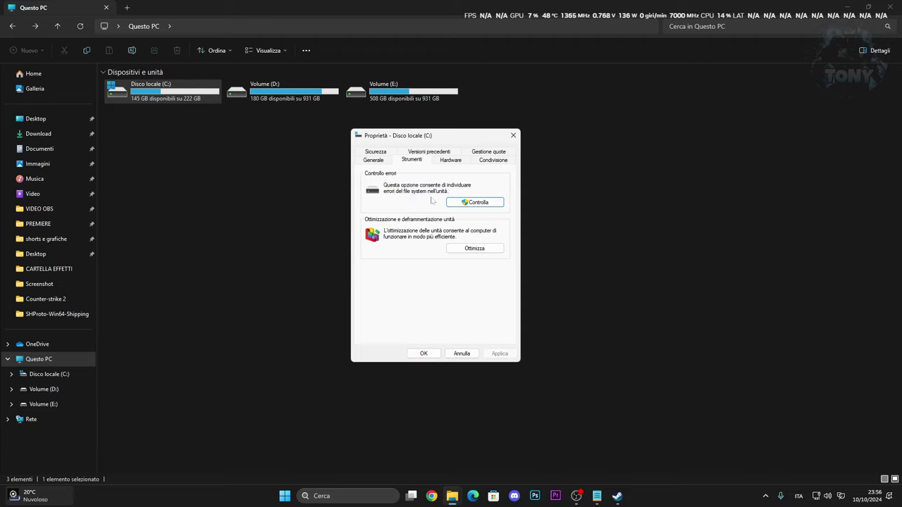
- Run an error check scan on Disco locale (C:) and close its report
left_click(461, 203)
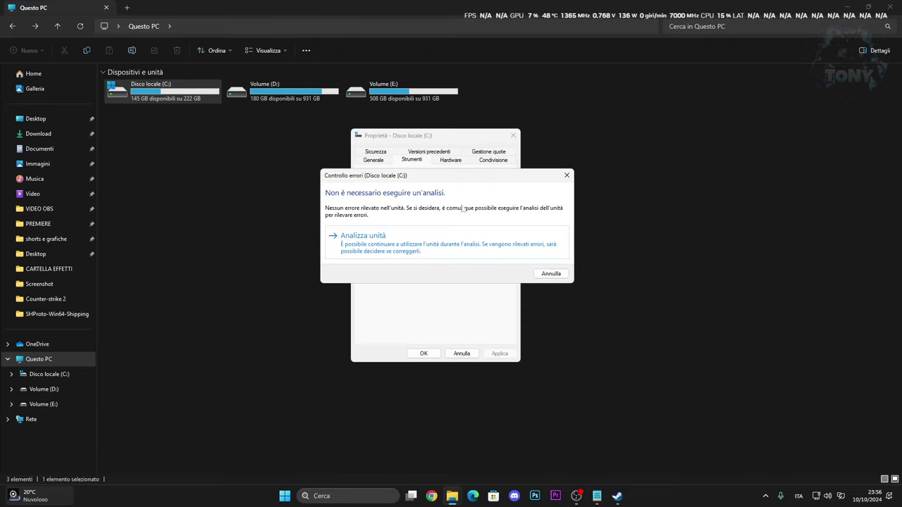
left_click(415, 245)
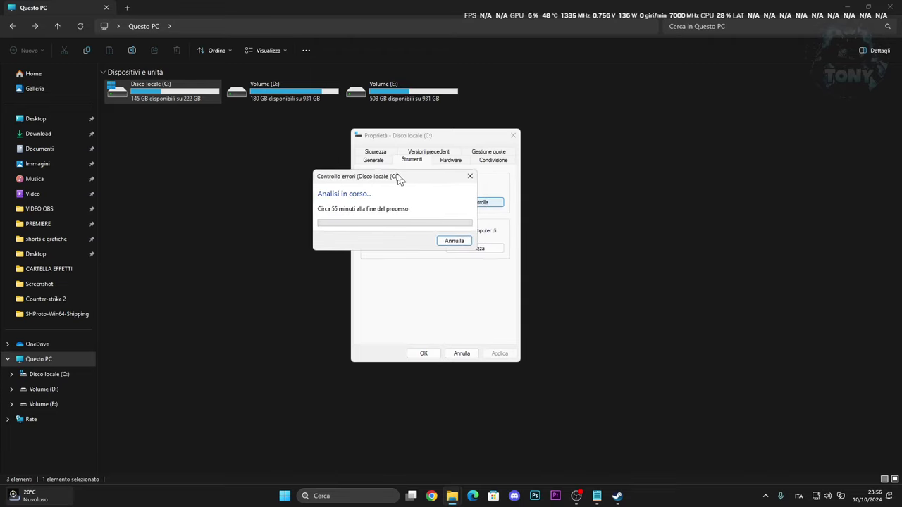
left_click_drag(451, 176, 341, 164)
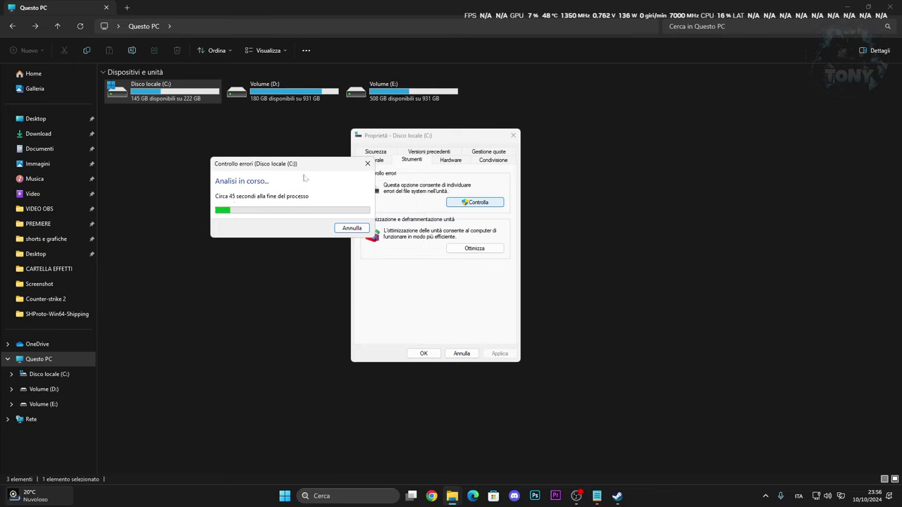
left_click_drag(282, 164, 269, 145)
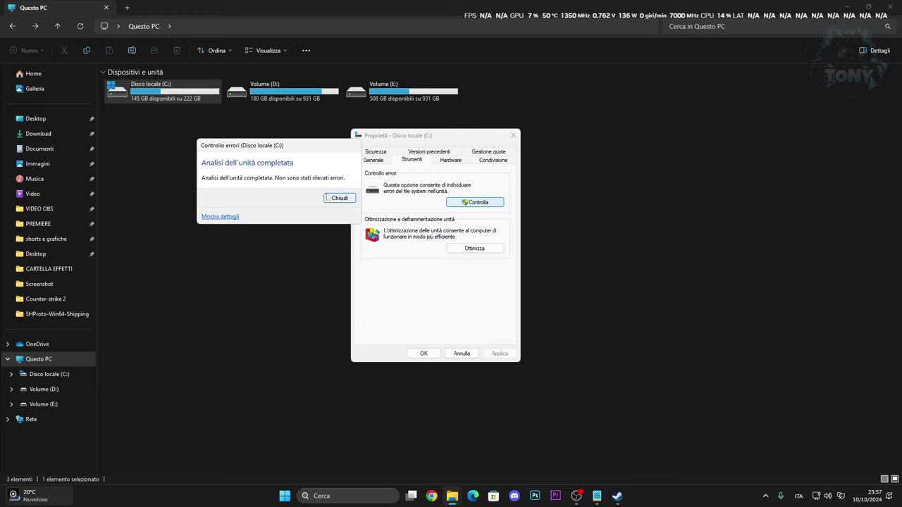
left_click(336, 198)
- Optimize the C: drive in the drive optimization tool (Ottimizza unità), and close the tool and the drive's properties
left_click(472, 247)
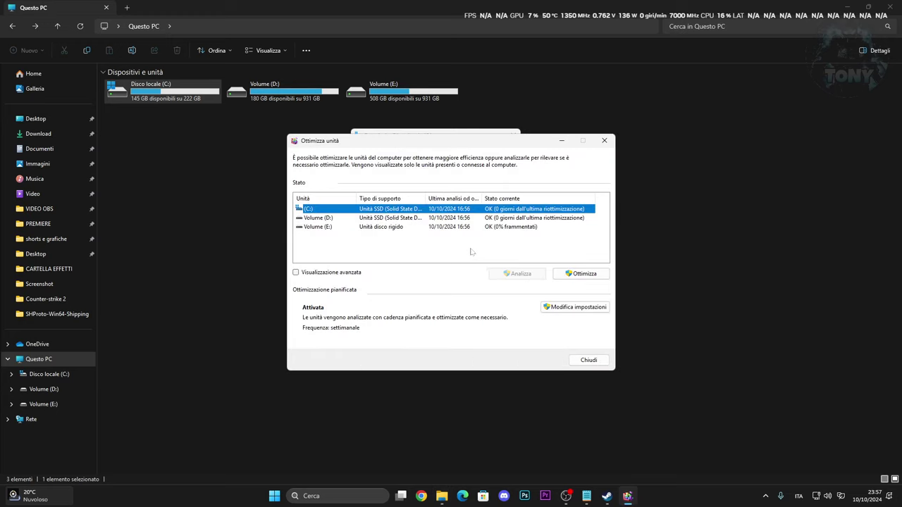
left_click(327, 217)
left_click(337, 226)
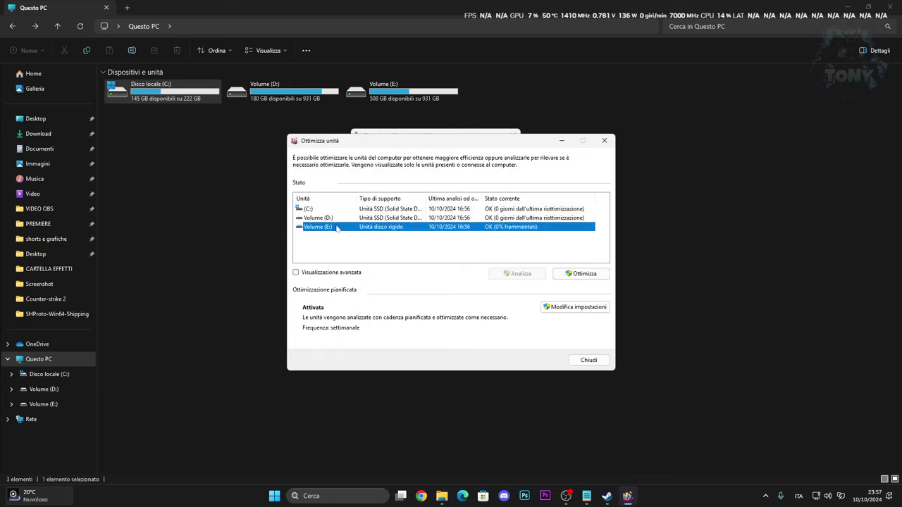
left_click(337, 209)
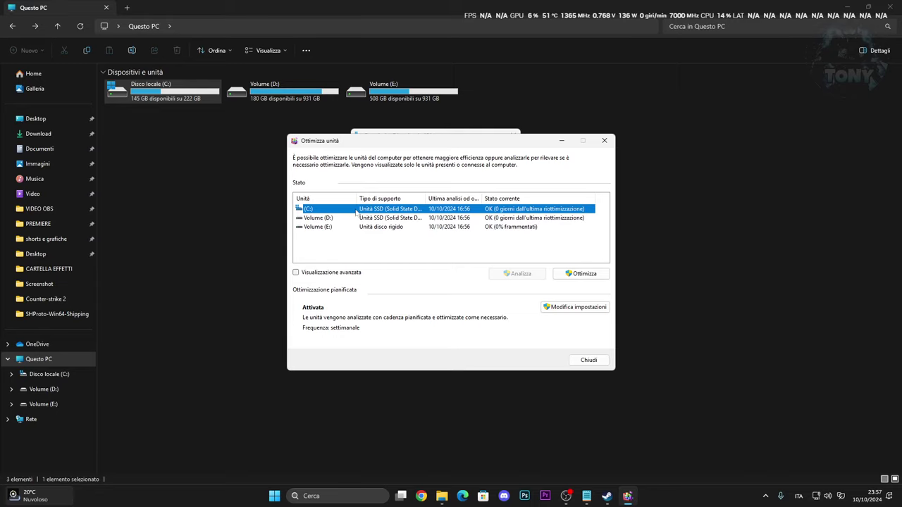
left_click(565, 273)
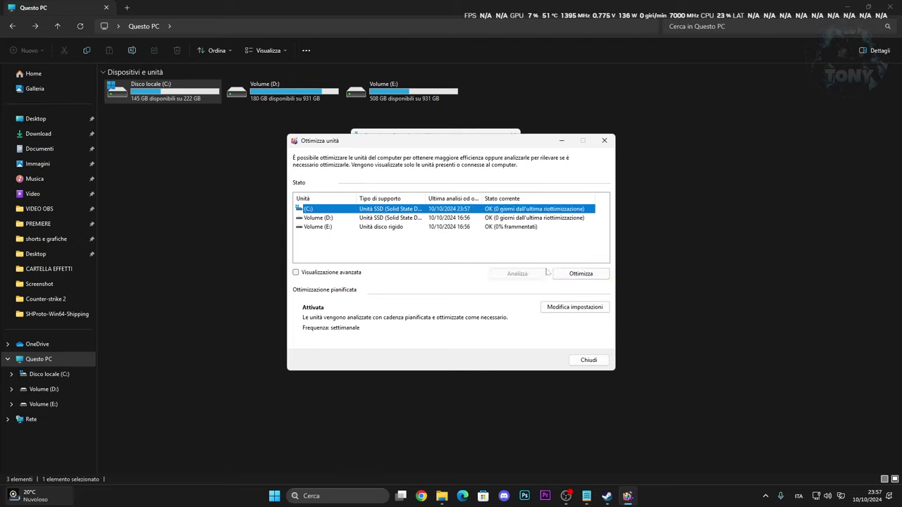
left_click(585, 361)
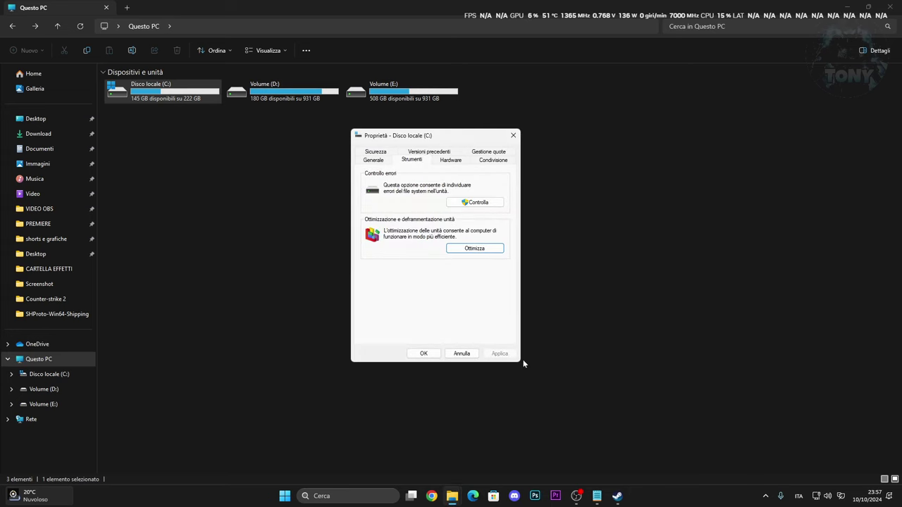
left_click(424, 353)
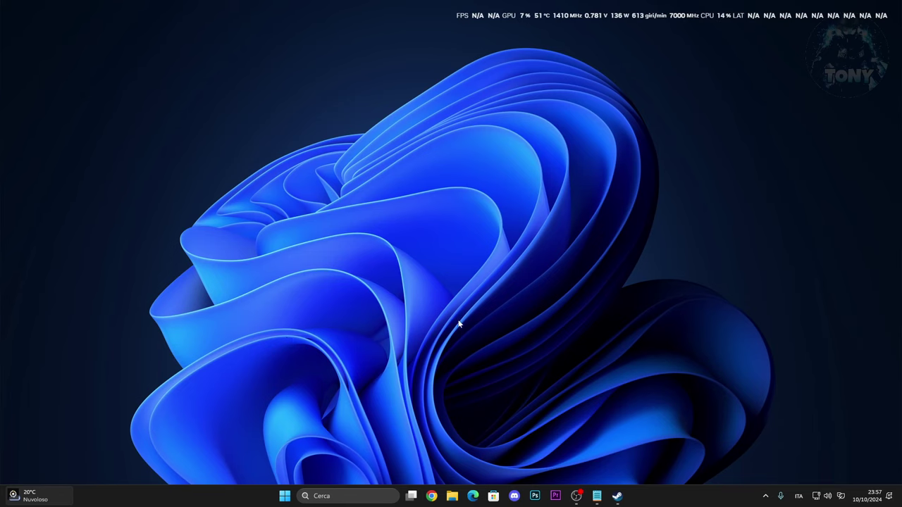
- Run dxdiag, examine the graphics card details on its display page (Schermo), and close the diagnostic tool
key("super+s")
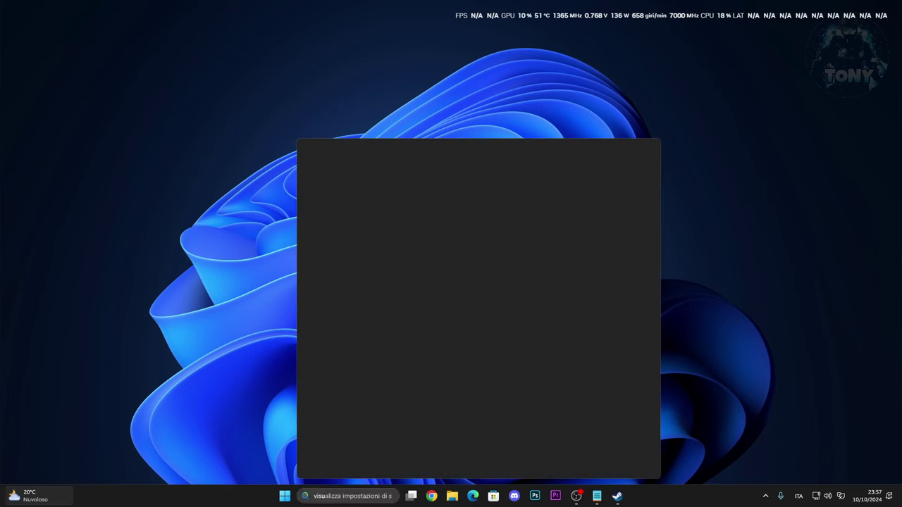
type("dxdiag")
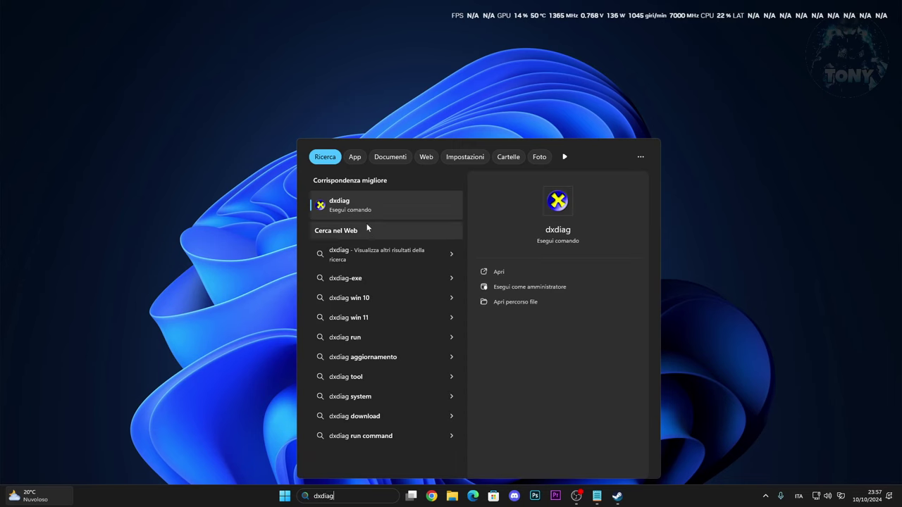
left_click(361, 202)
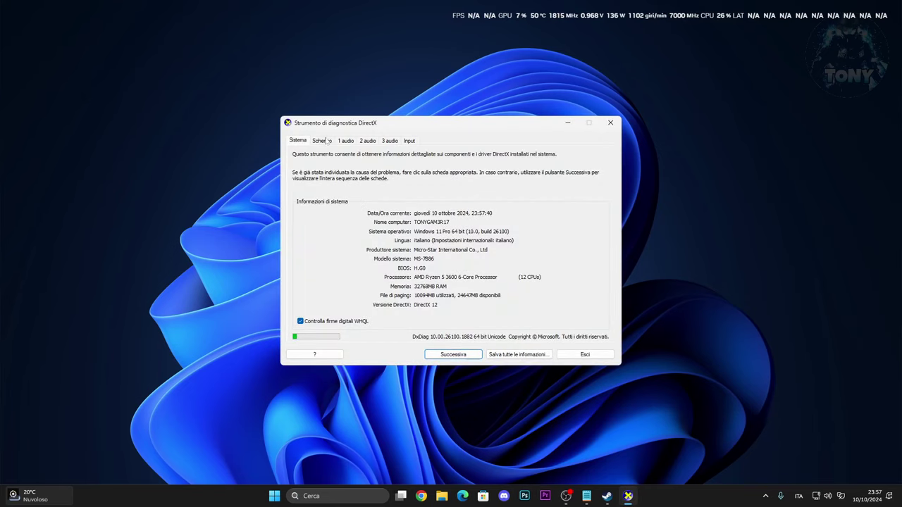
left_click(326, 142)
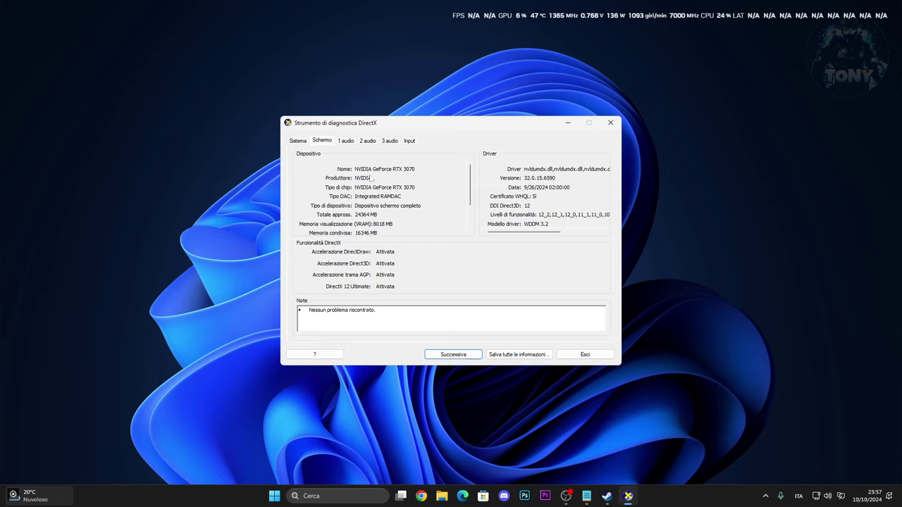
left_click(610, 123)
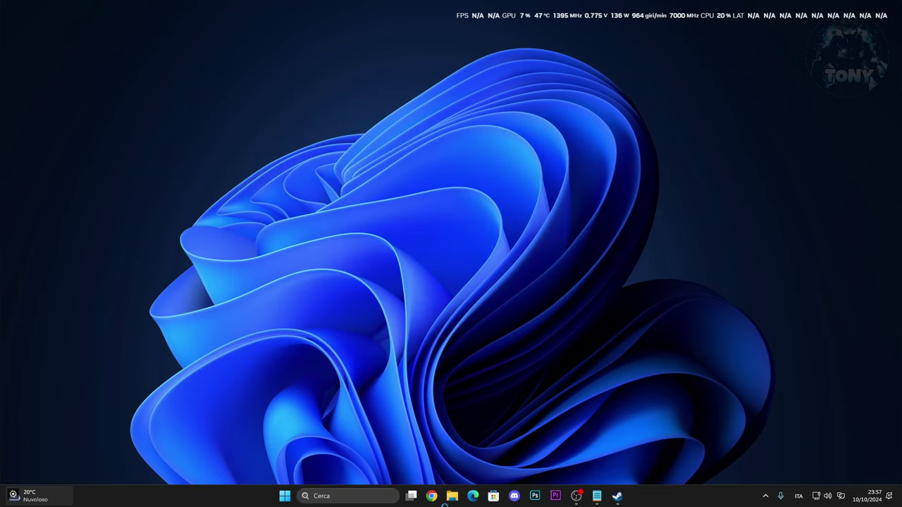
- Switch to Chrome, search Google for "drivers nvidia download" and open NVIDIA's official Italian driver download page
left_click(432, 497)
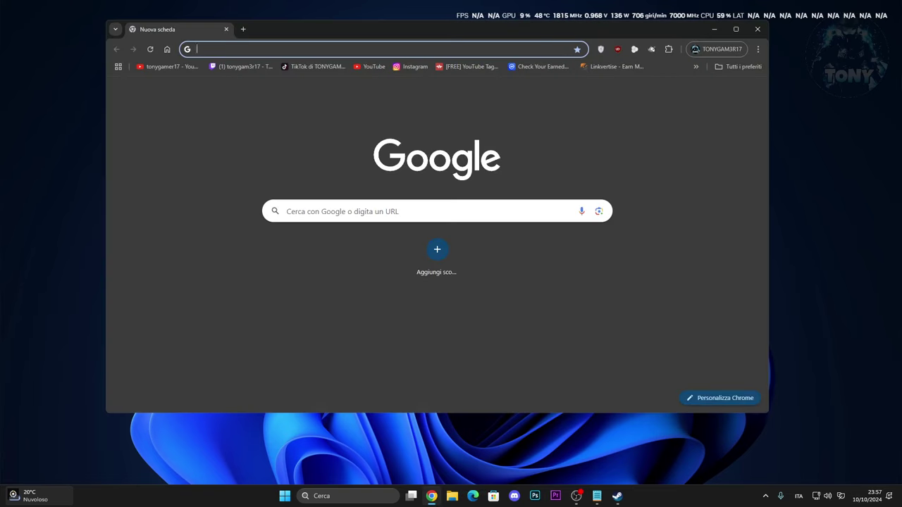
type("driver")
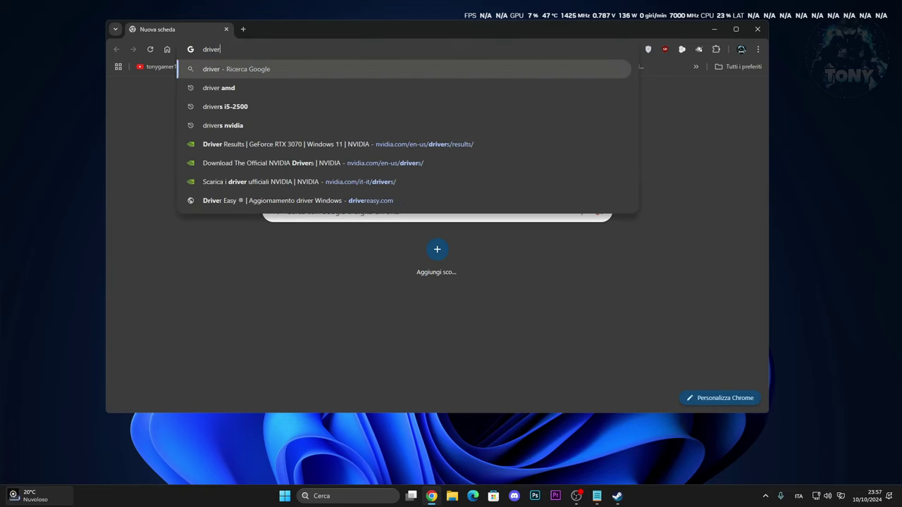
type("s nvi")
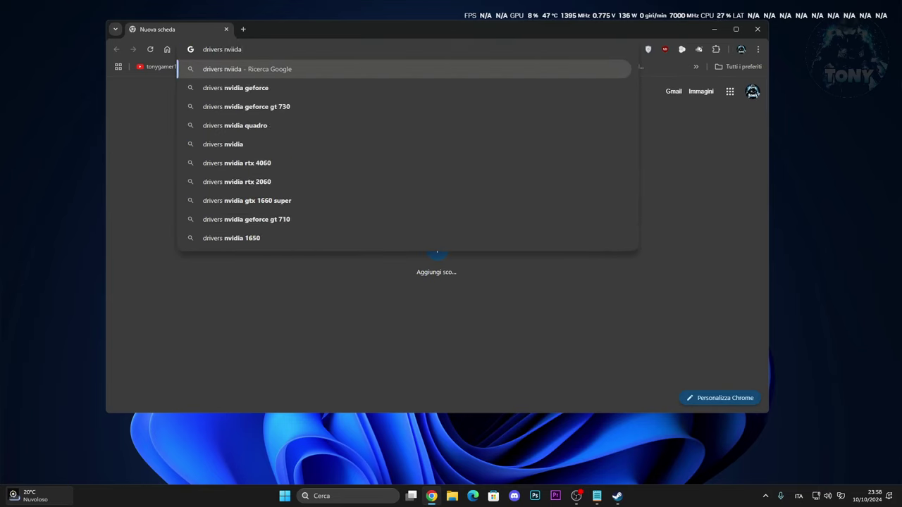
type("dia download")
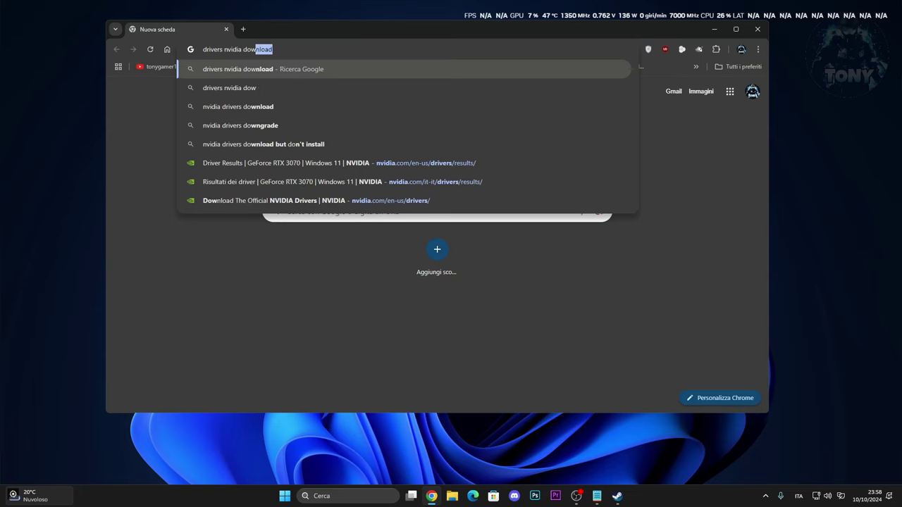
key("Return")
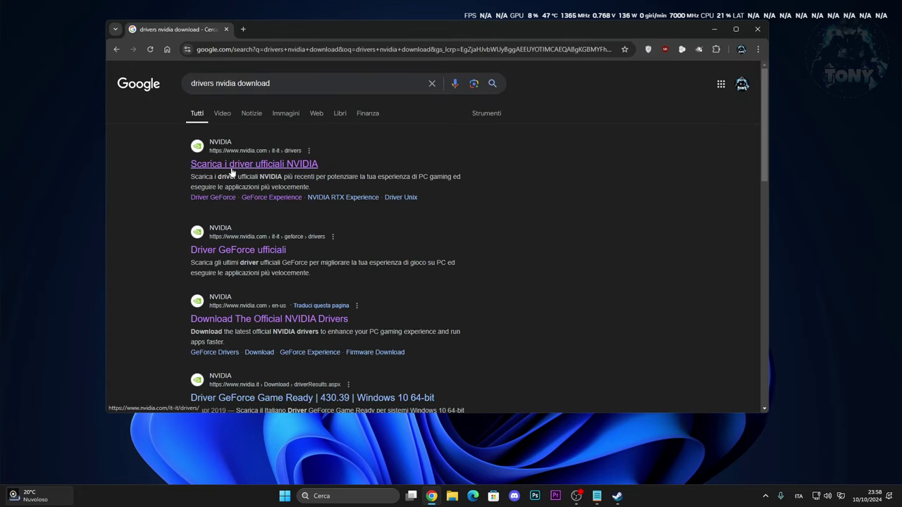
left_click(233, 166)
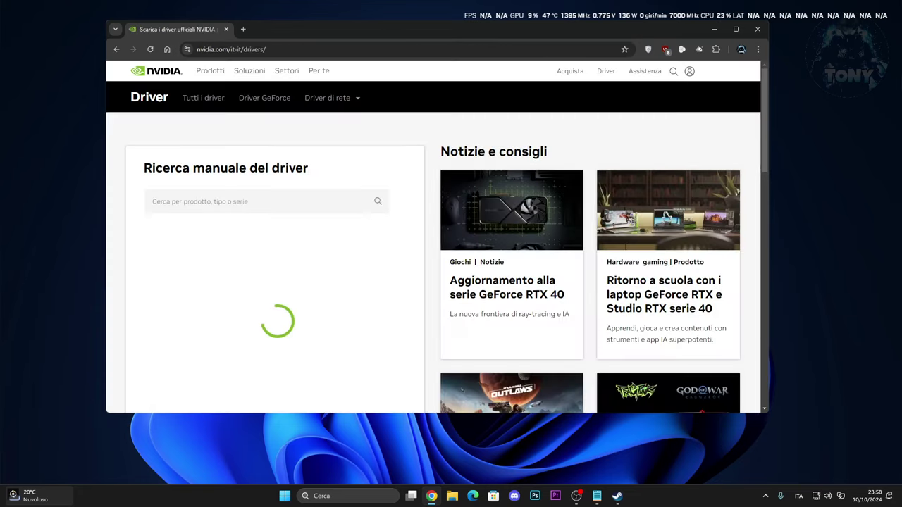
- Find drivers for GeForce RTX 3070, Windows 11 and Italiano in the manual driver search, and examine the offered drivers
scroll(232, 170, "down", 2)
scroll(232, 170, "down", 1)
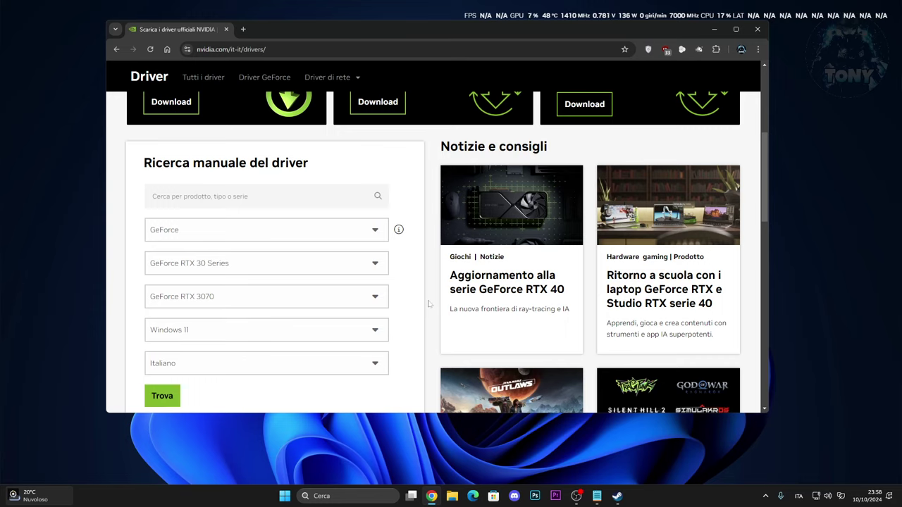
left_click(185, 232)
left_click(186, 232)
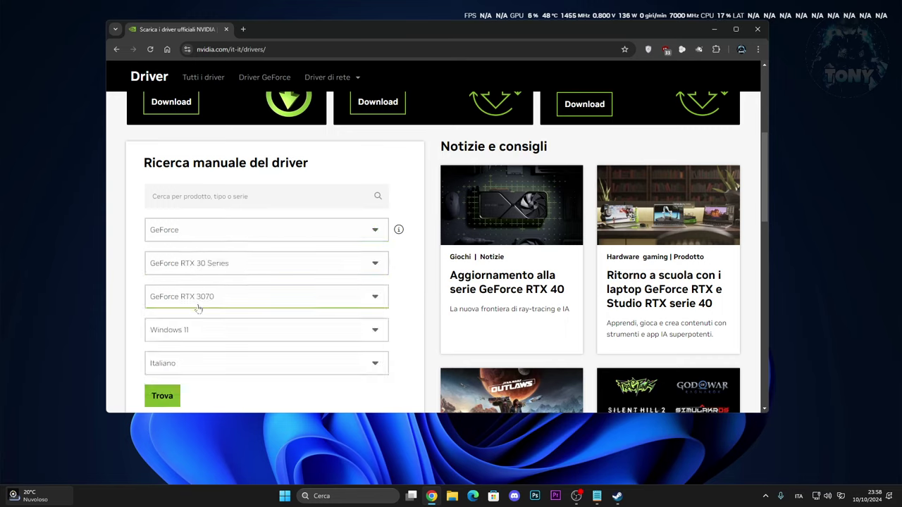
left_click(171, 396)
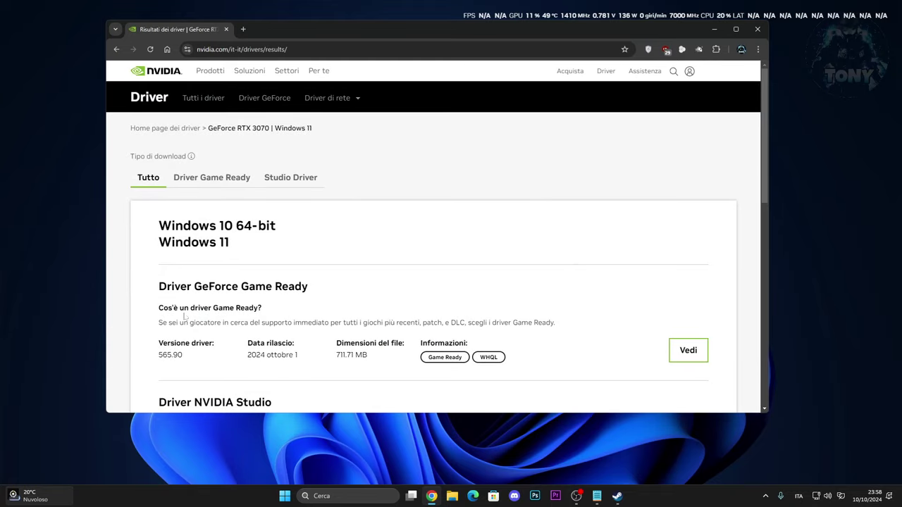
scroll(543, 301, "down", 1)
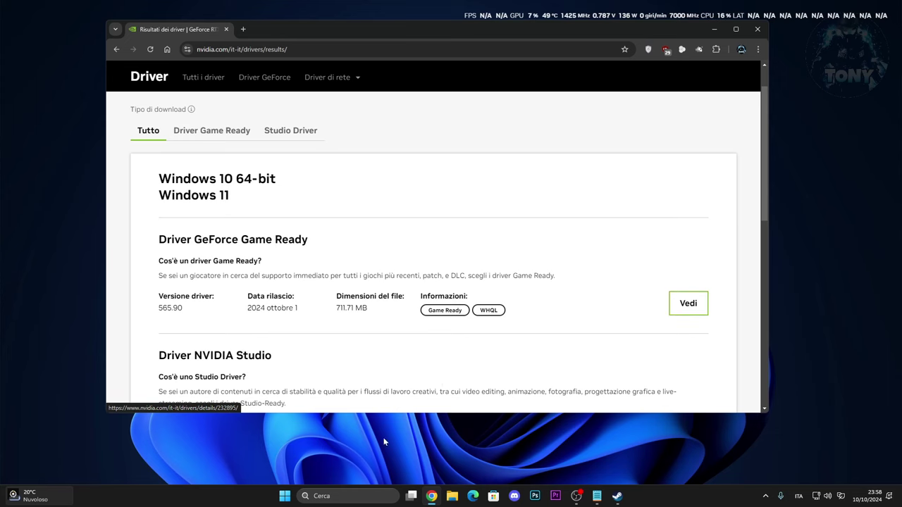
- Search Windows for "nvidia", open the NVIDIA app and show its Driver section
left_click(351, 496)
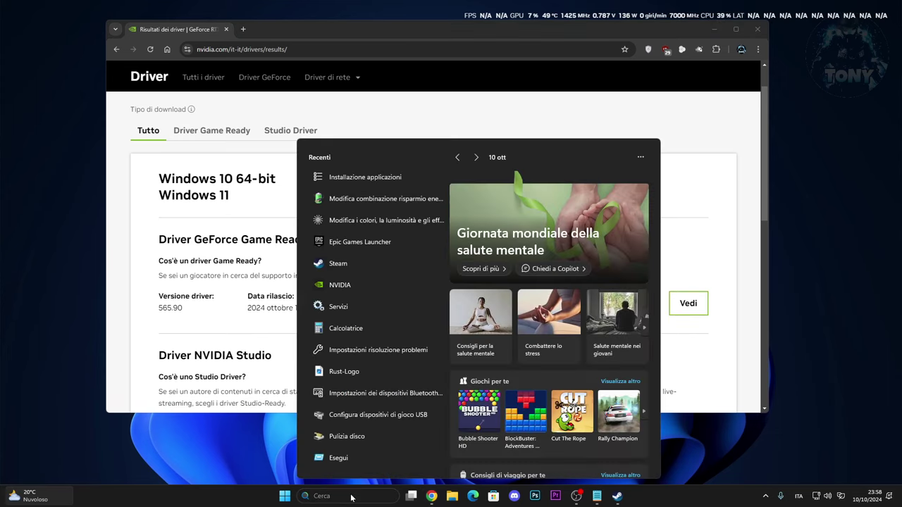
type("nvidia")
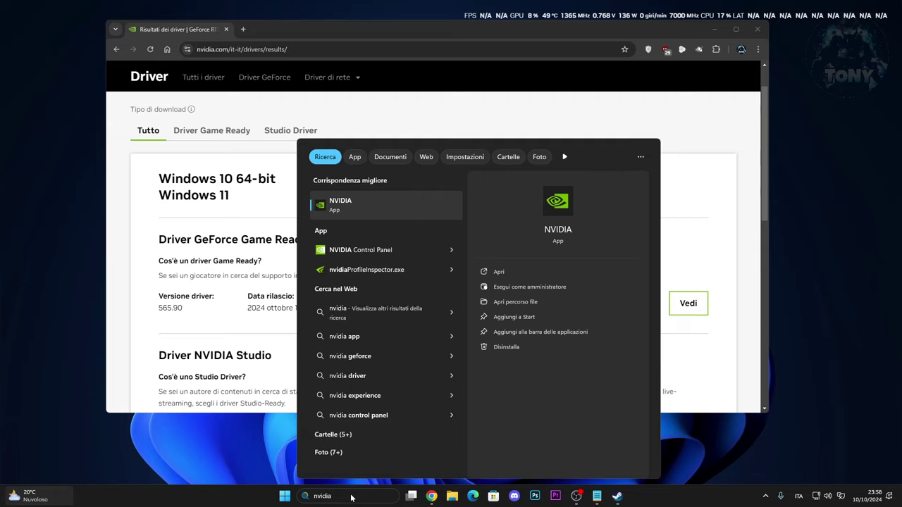
key("Return")
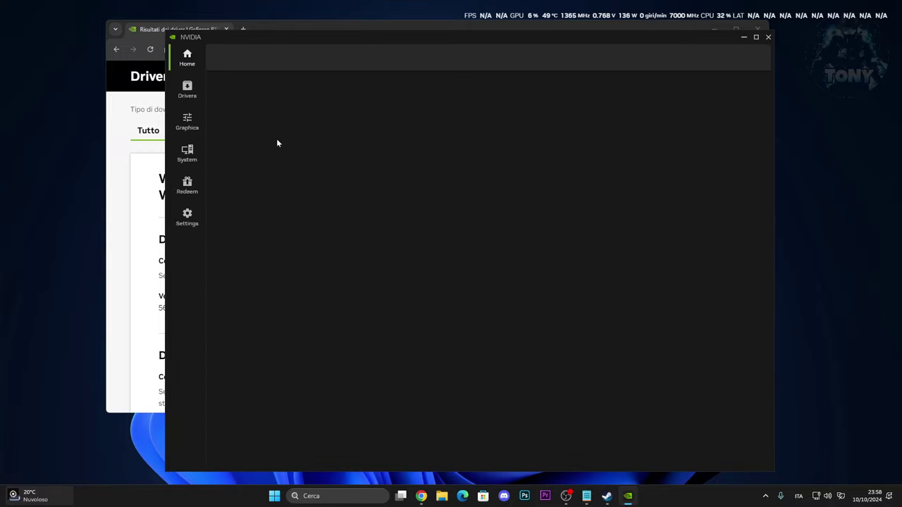
left_click(187, 89)
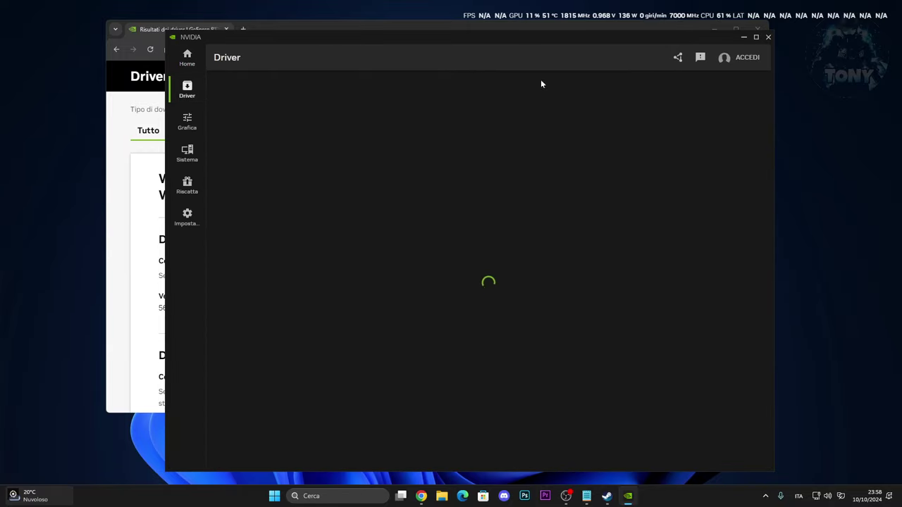
left_click(187, 57)
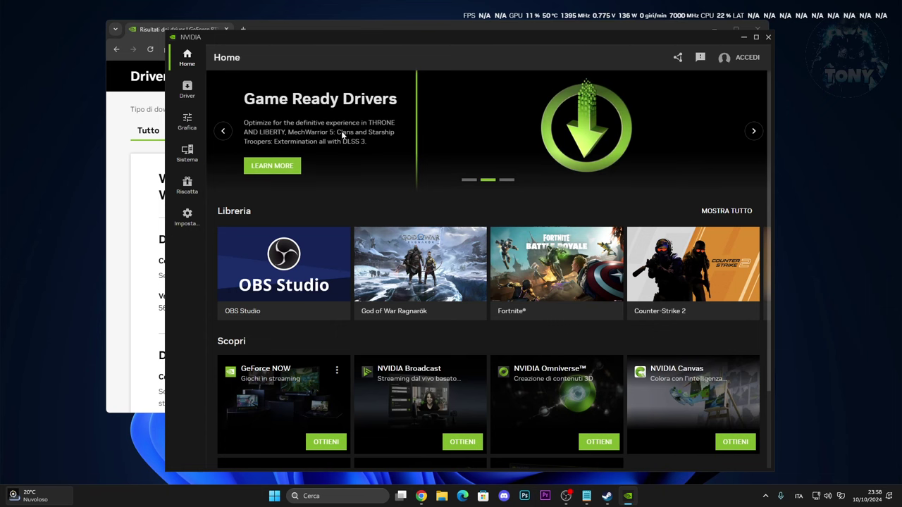
left_click(187, 90)
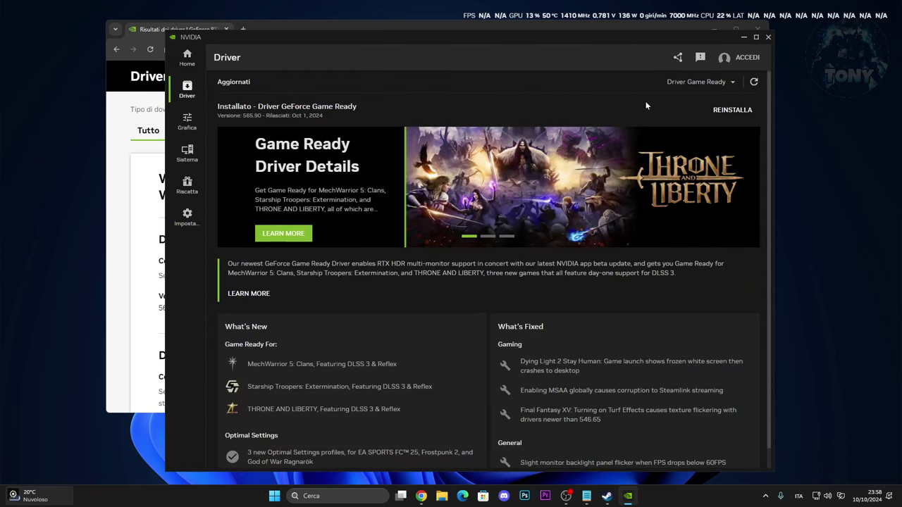
- Check for graphics driver updates, view the available driver types, and close the NVIDIA app and Chrome
left_click(753, 82)
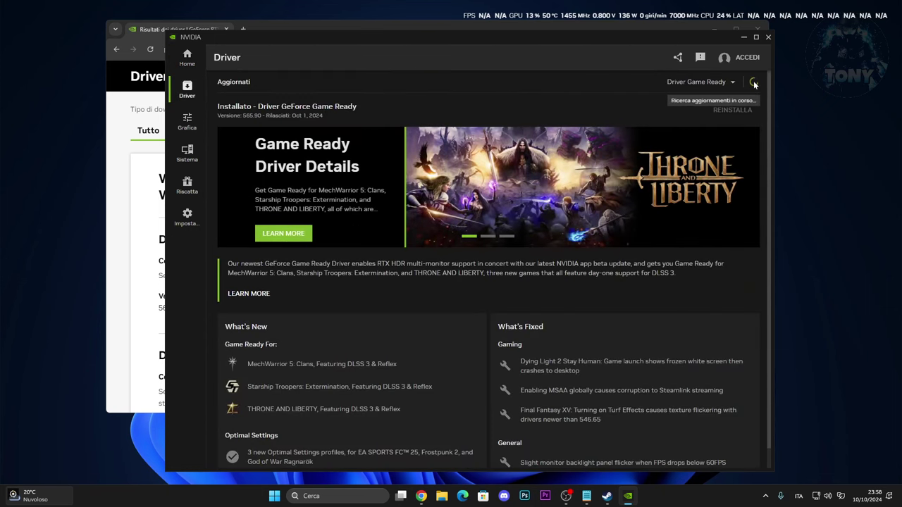
left_click(710, 84)
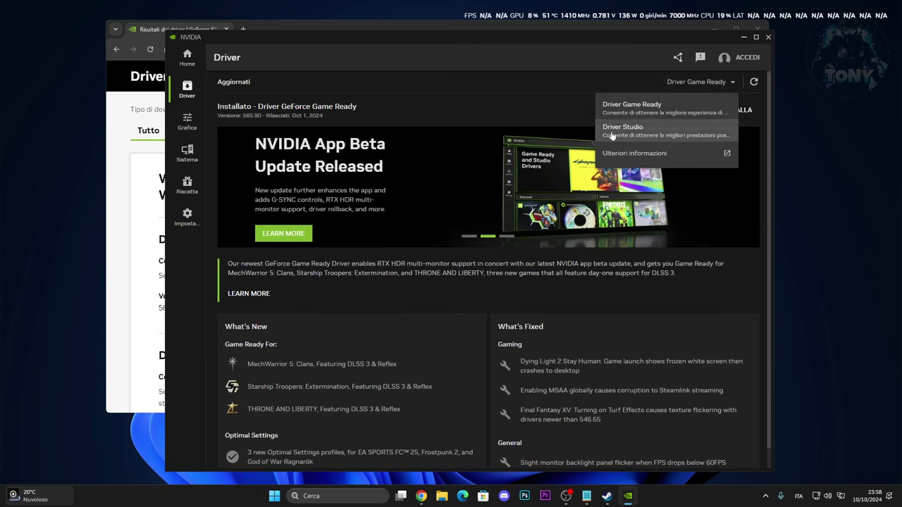
left_click(531, 110)
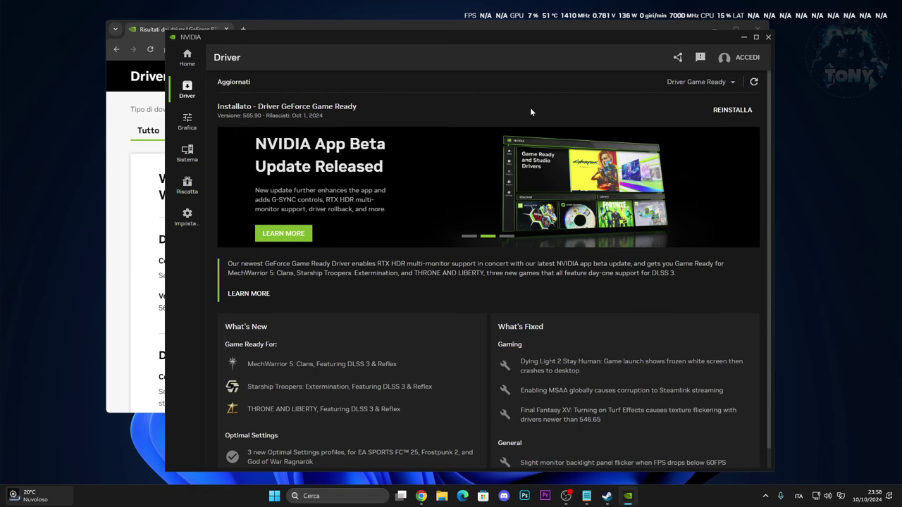
left_click(754, 83)
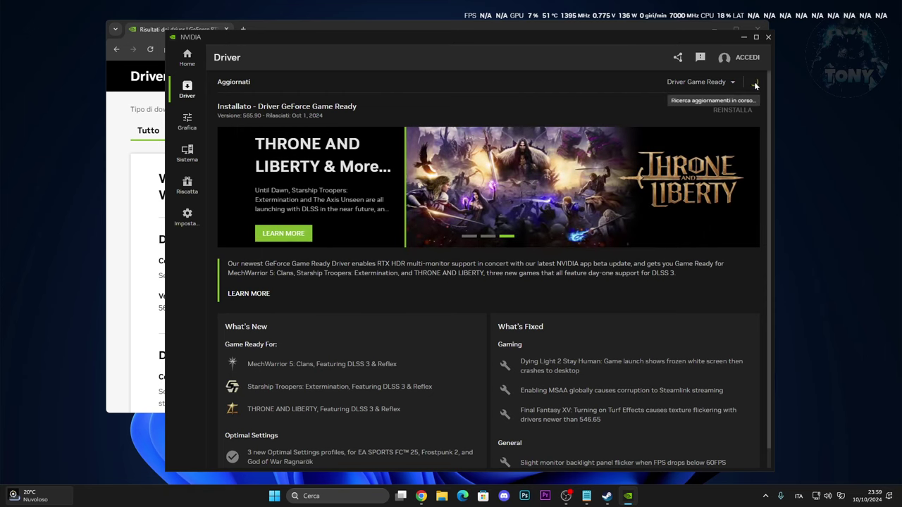
left_click(768, 36)
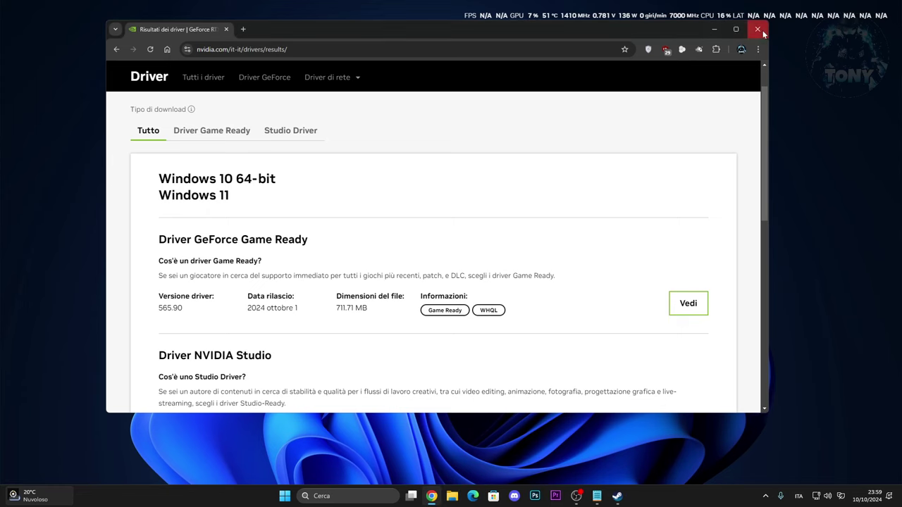
left_click(758, 30)
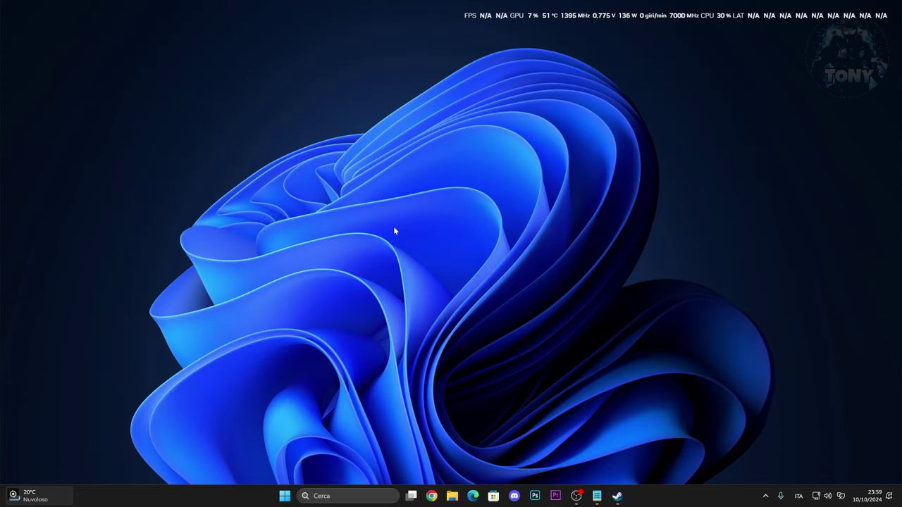
- Search Windows for "file te", open the storage settings and show the File temporanei list for the local disk
left_click(347, 496)
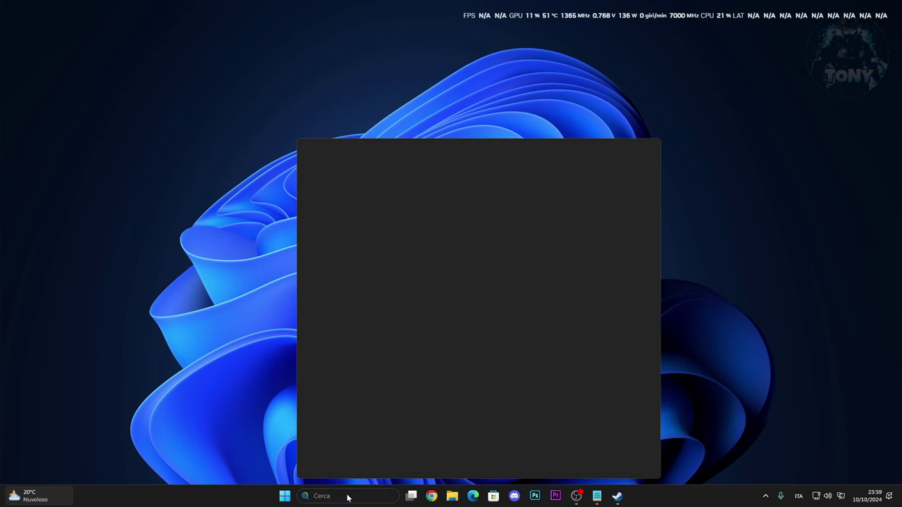
type("file ")
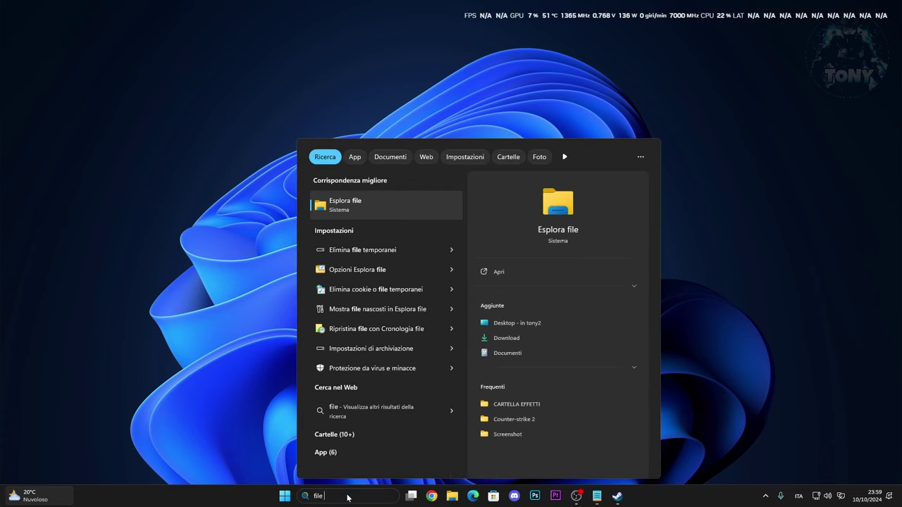
type("te")
key("Return")
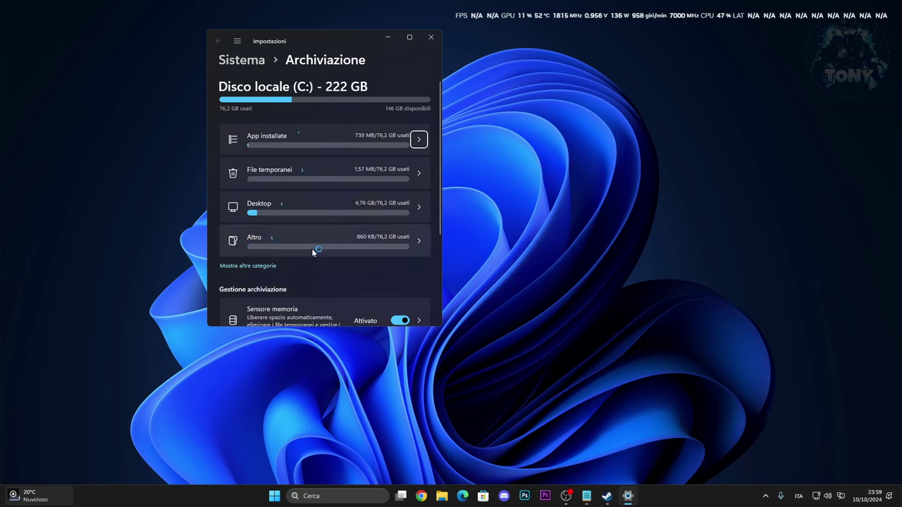
left_click(319, 169)
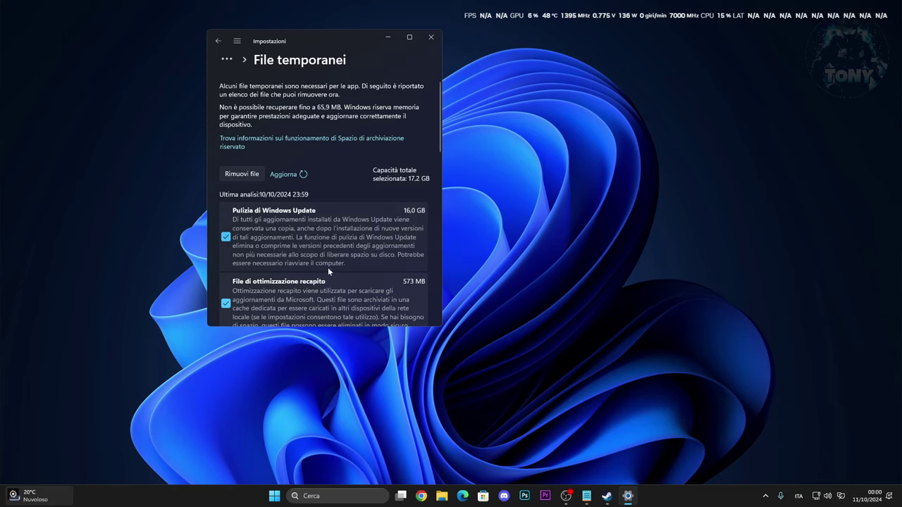
- Examine the temporary file categories that can be removed, and close Settings
scroll(328, 267, "down", 5)
scroll(331, 271, "up", 5)
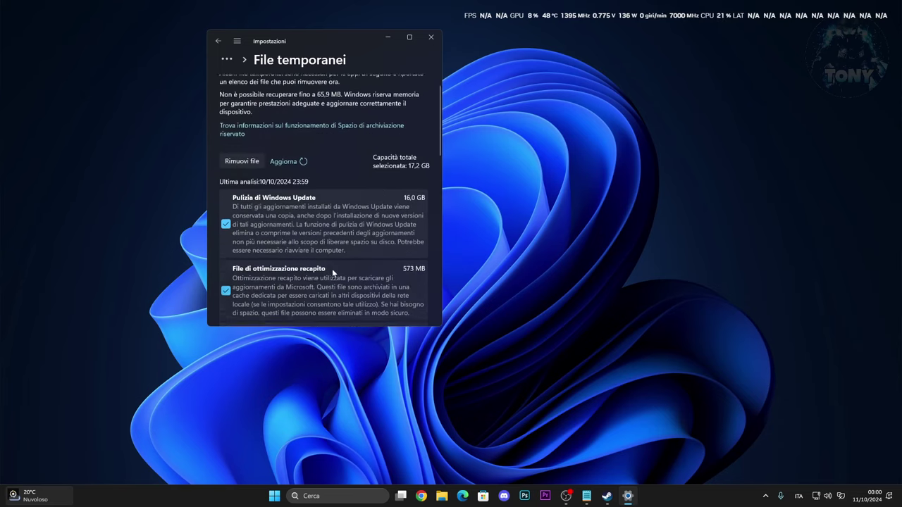
left_click(432, 37)
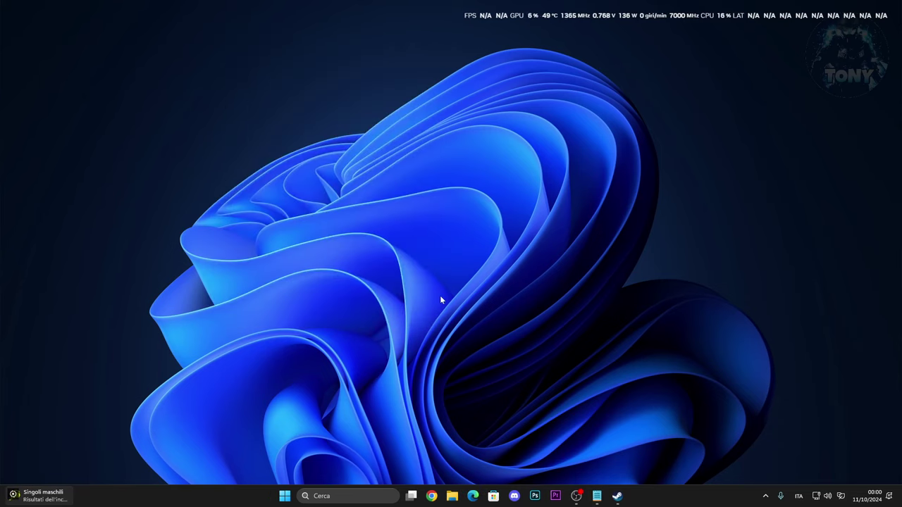
- Open the Windows notification settings and turn off Notifiche for apps and other senders
left_click(867, 496)
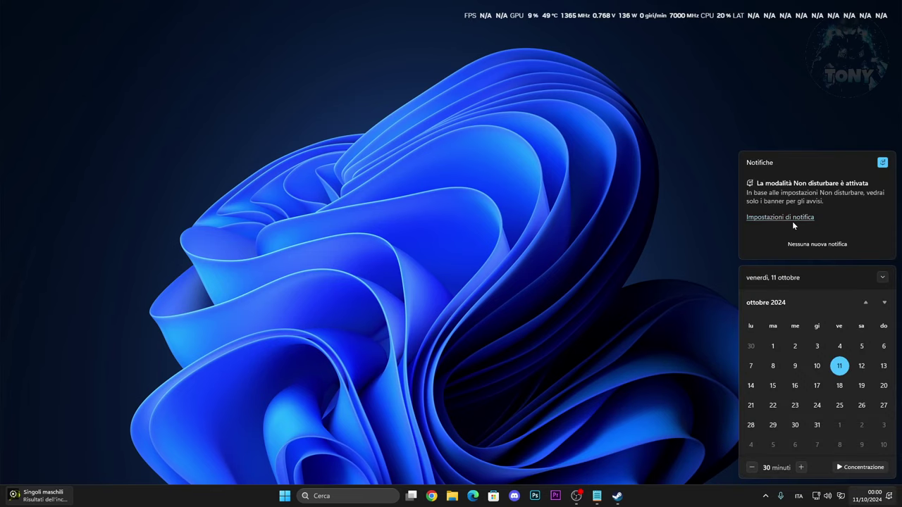
left_click(791, 219)
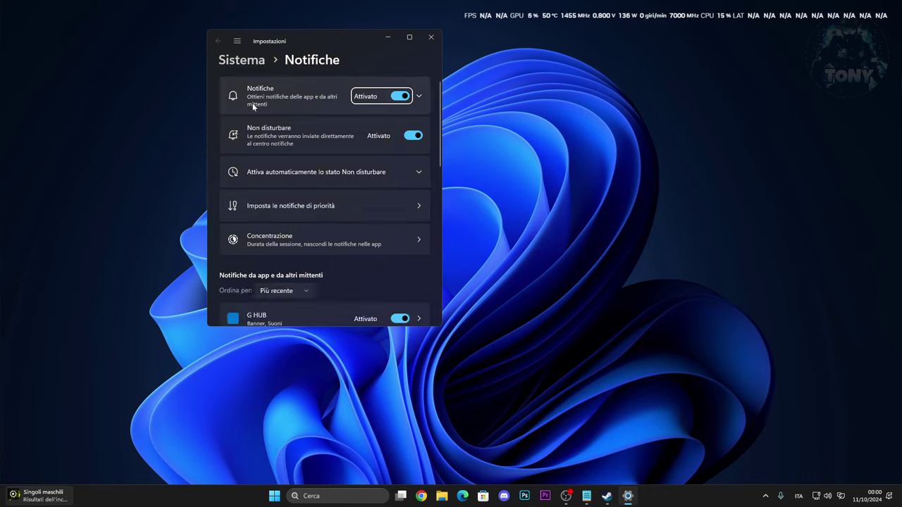
left_click(399, 97)
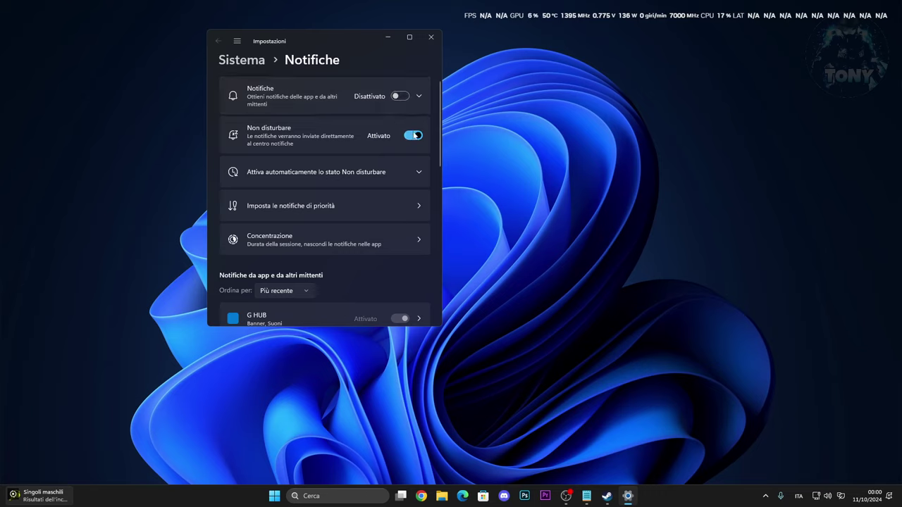
- View the options for activating Non disturbare automatically and the priority notification settings
left_click(366, 173)
left_click(366, 173)
left_click(365, 174)
left_click(365, 173)
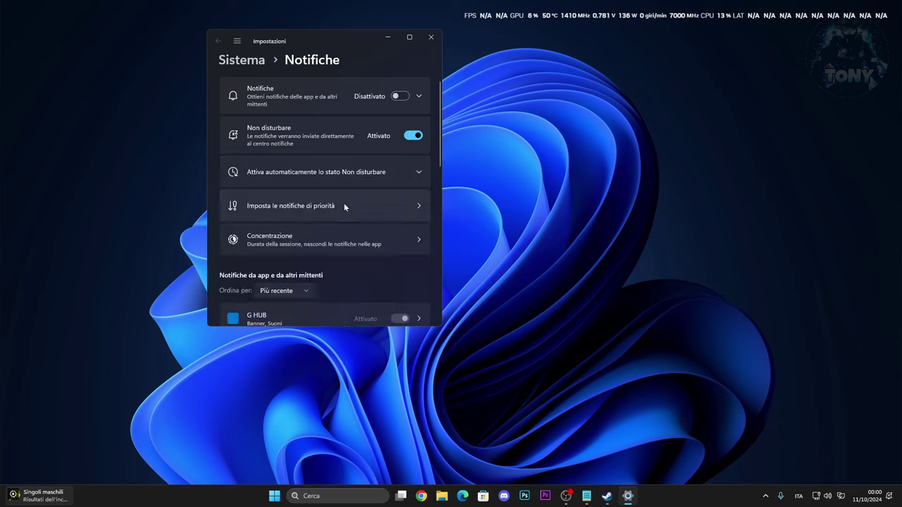
left_click(345, 206)
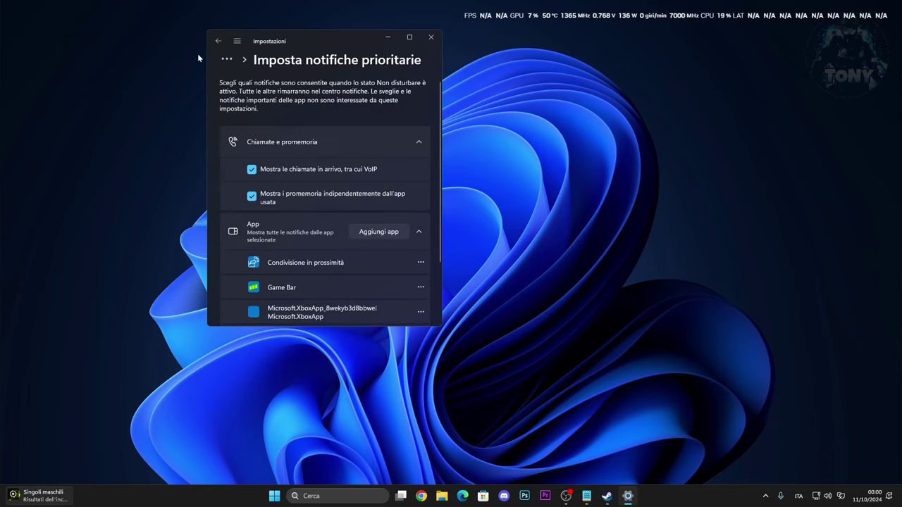
left_click(223, 41)
- View the Concentrazione settings and the list of app notification senders, and close Settings
scroll(349, 208, "down", 1)
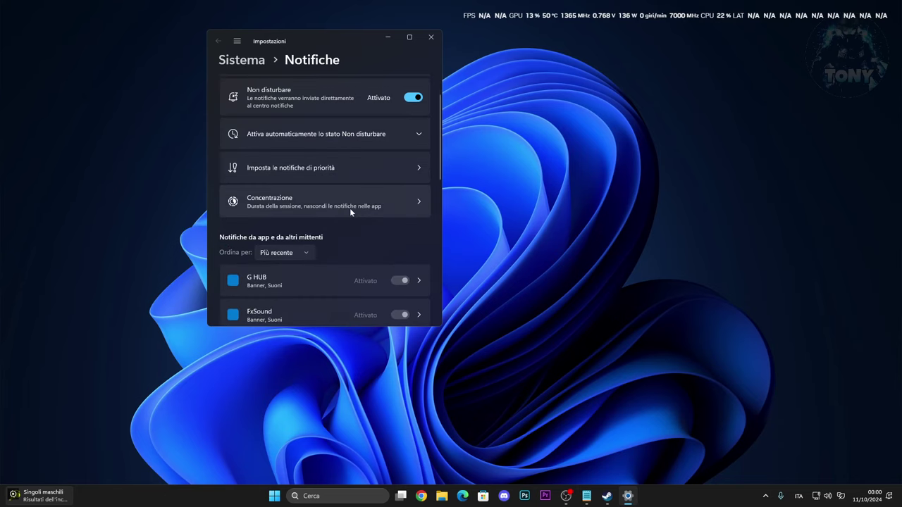
left_click(344, 205)
left_click(217, 41)
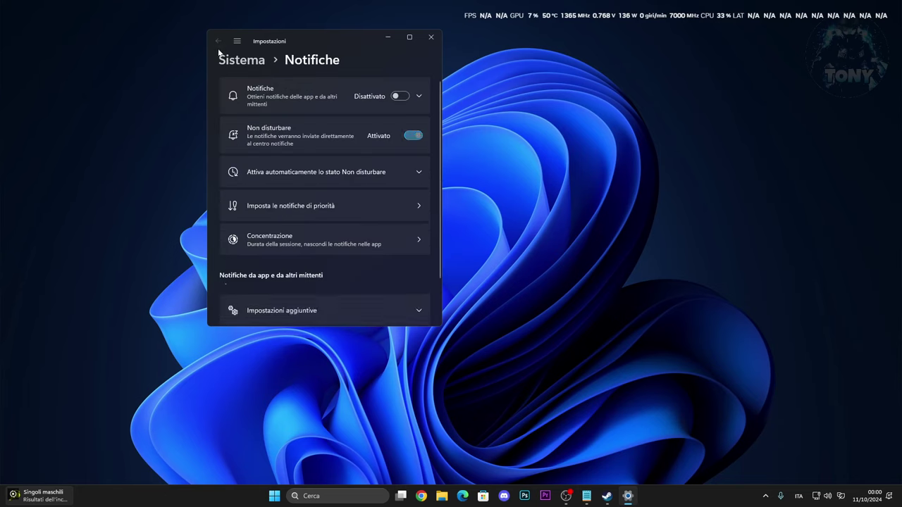
scroll(329, 200, "down", 2)
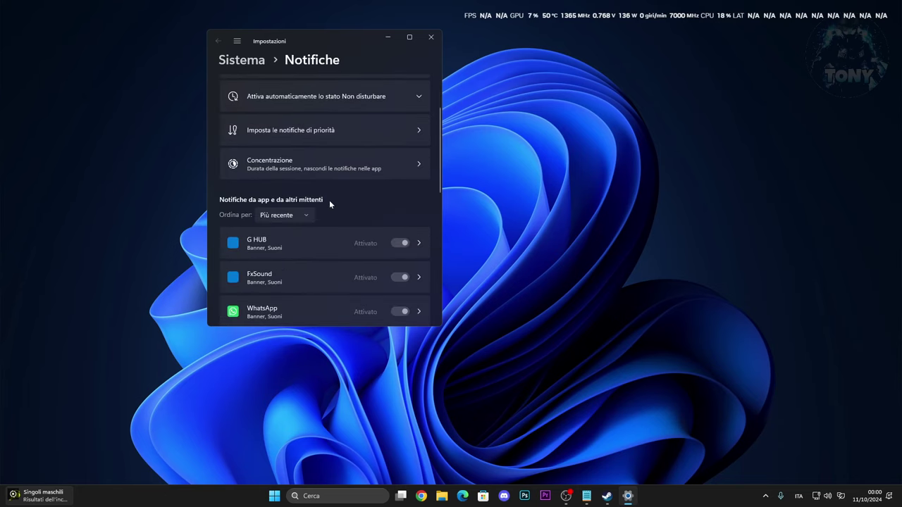
left_click(431, 37)
- Search Windows for "game Bar", open the Game Bar settings and stop the controller from opening Game Bar
key("super+s")
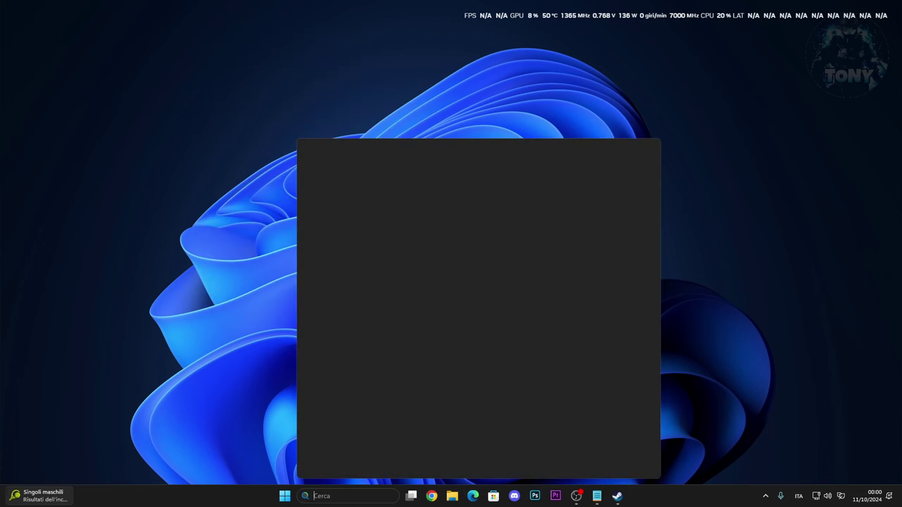
type("xbox game pass")
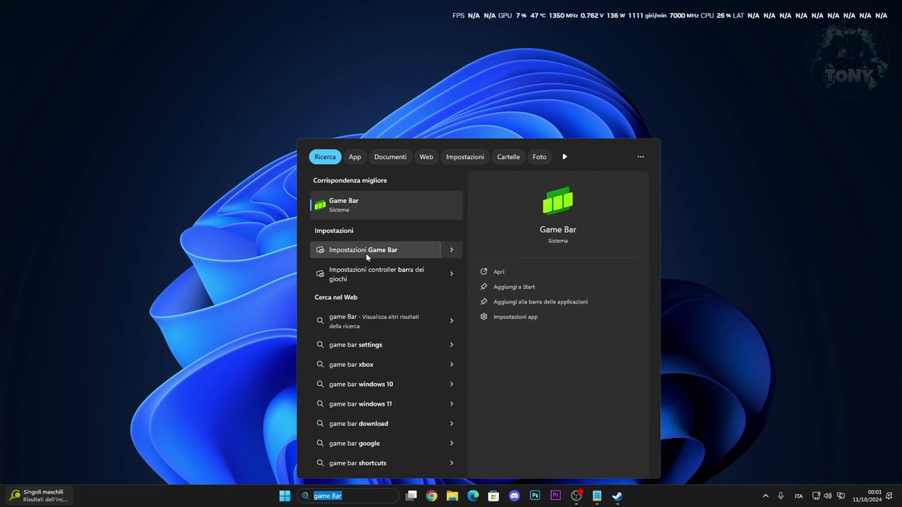
left_click(366, 253)
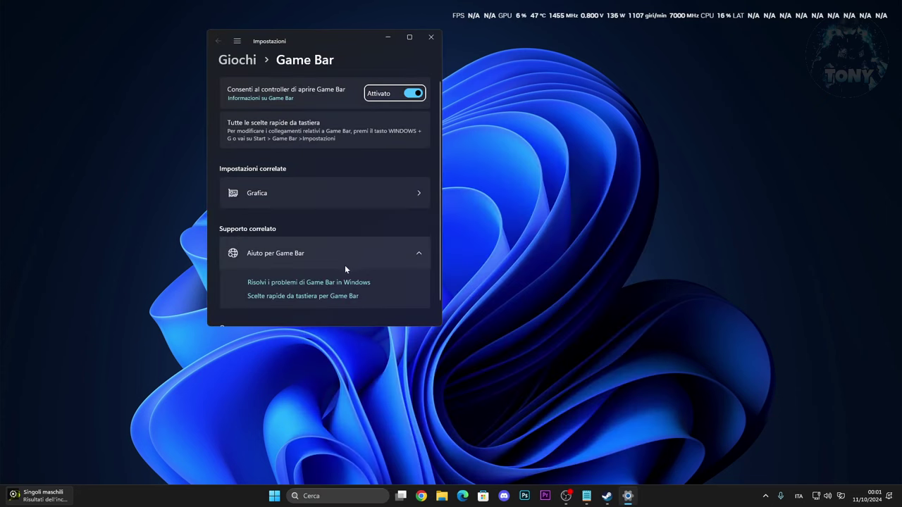
left_click(414, 93)
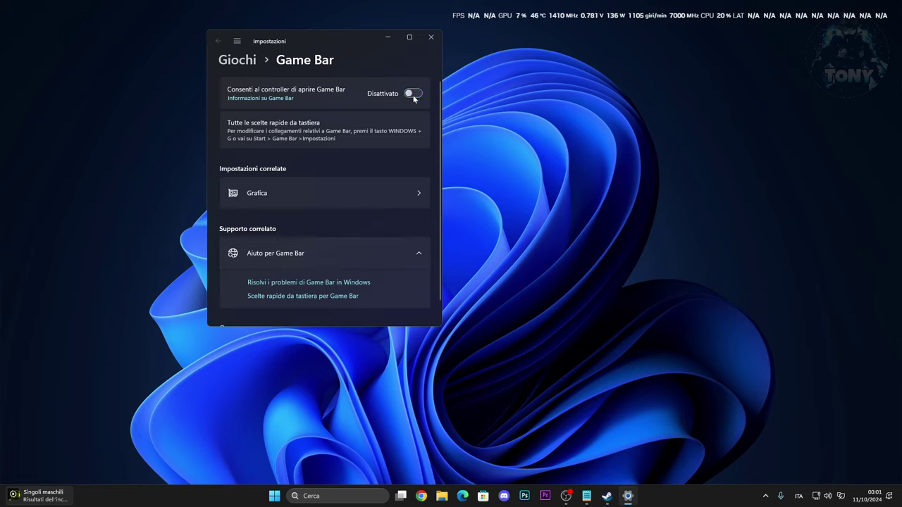
- Open the related Grafica settings and examine the windowed-game optimizations and the advanced graphics options
left_click(315, 193)
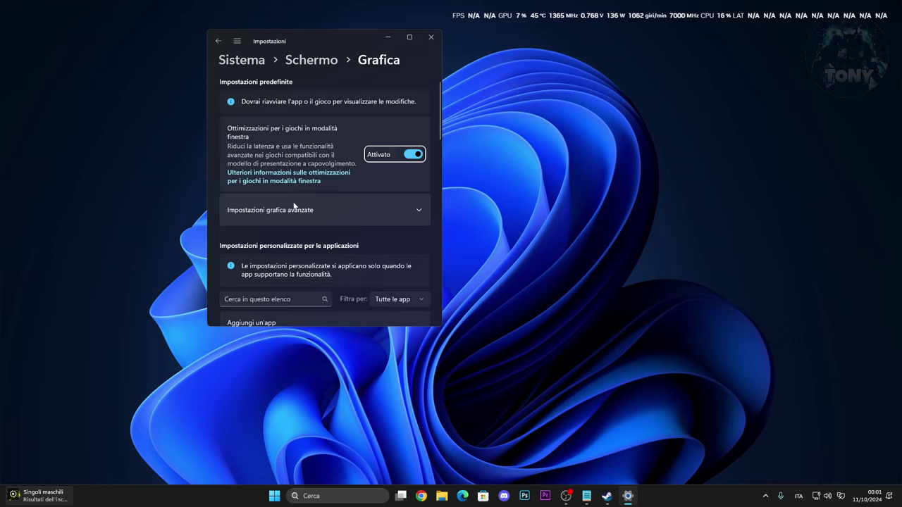
left_click(342, 212)
scroll(341, 212, "down", 1)
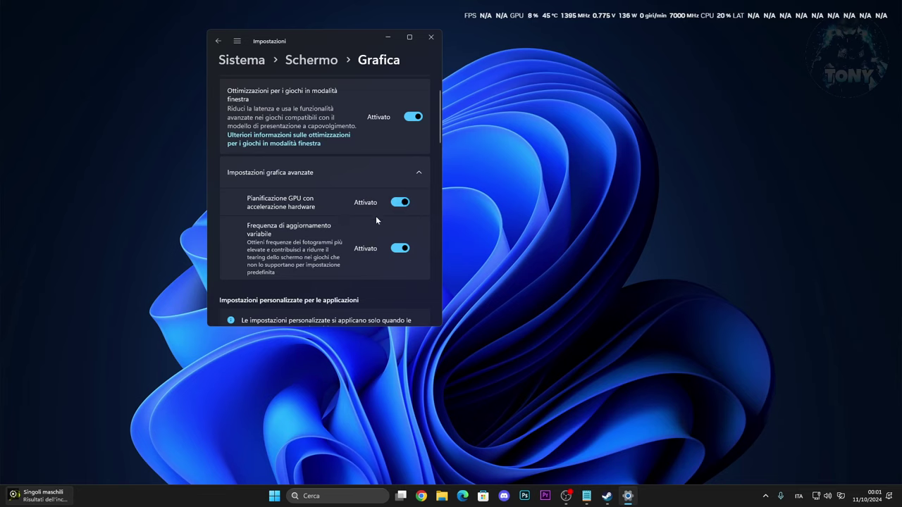
scroll(375, 215, "up", 1)
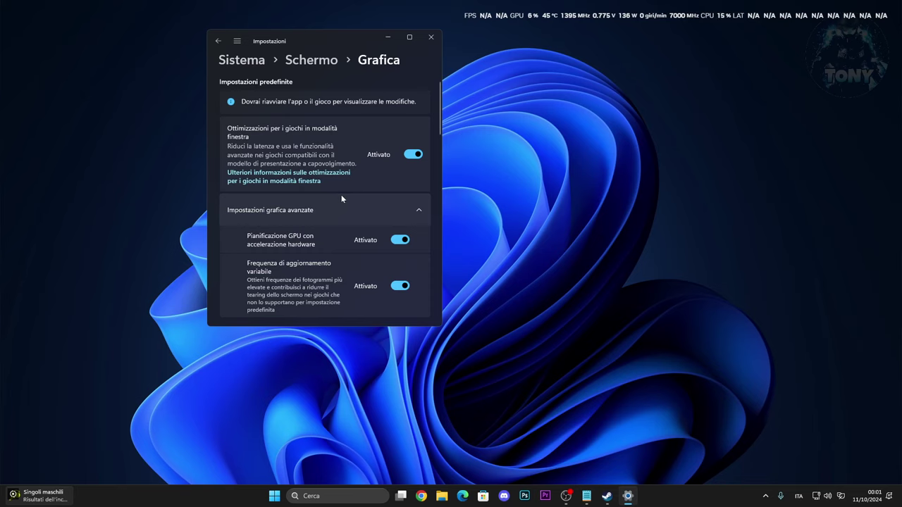
- Find Grand Theft Auto V in the per-app custom graphics settings and show its options
scroll(342, 198, "down", 3)
scroll(334, 238, "down", 5)
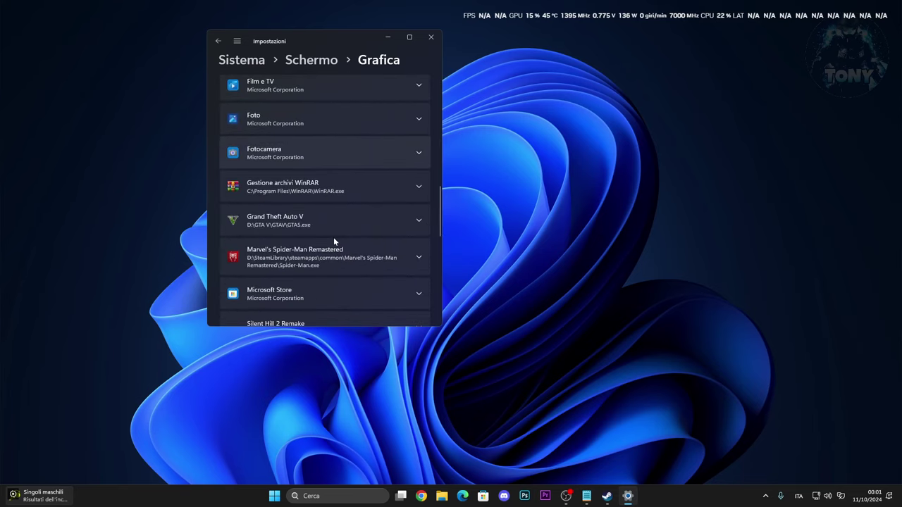
scroll(334, 239, "up", 2)
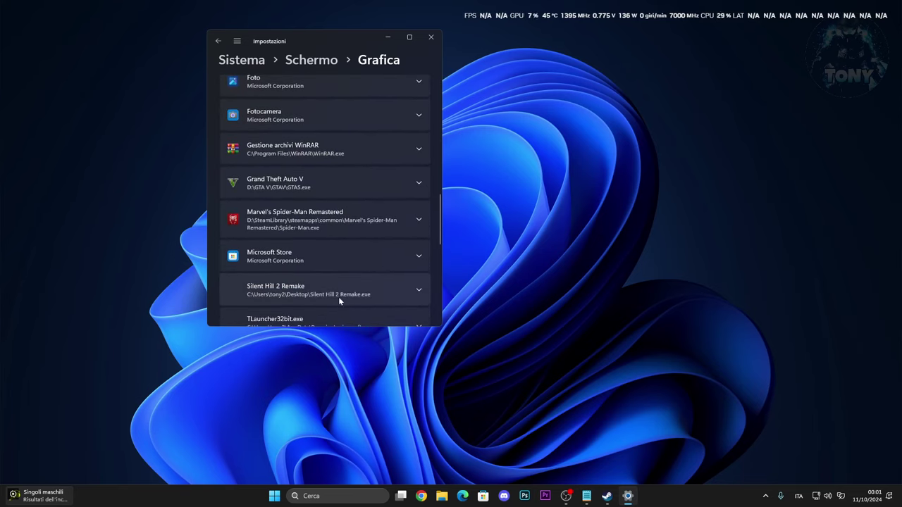
left_click(330, 187)
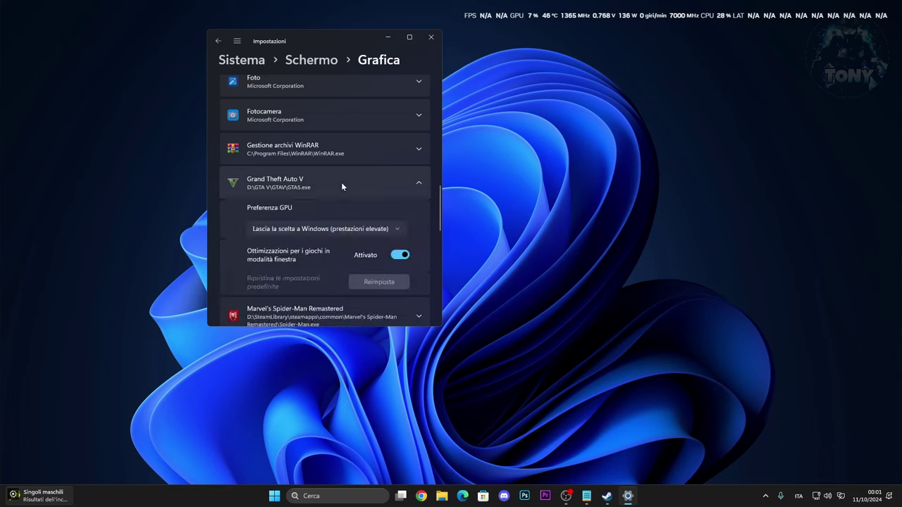
- Try Risparmio energia (NVIDIA GeForce RTX 3070) as Grand Theft Auto V's GPU preference and reset its graphics settings to default
left_click(282, 237)
left_click(288, 246)
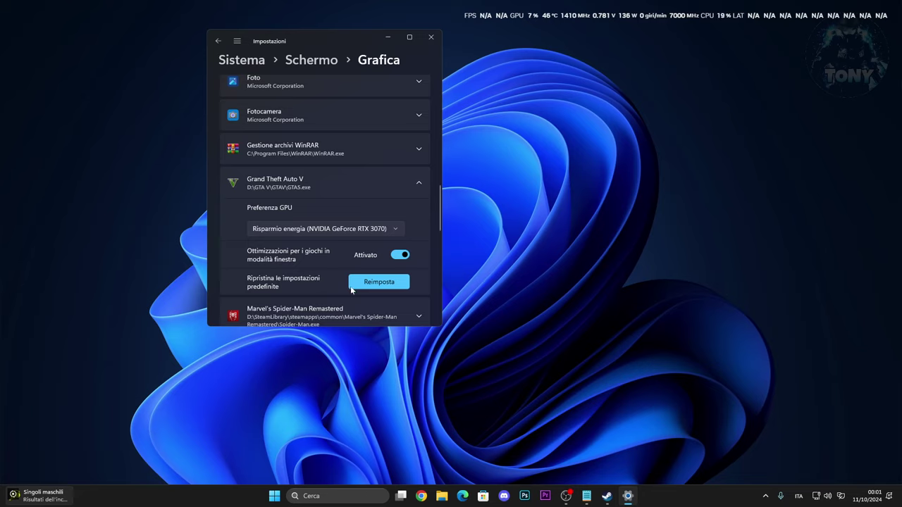
left_click(358, 286)
- Choose a GPU preference for Grand Theft Auto V again and close Settings
left_click(321, 229)
left_click(310, 247)
left_click(431, 37)
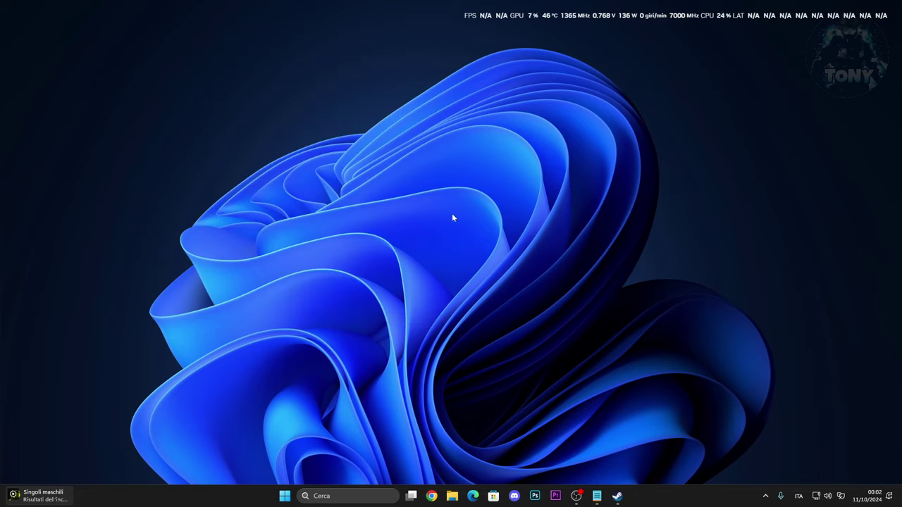